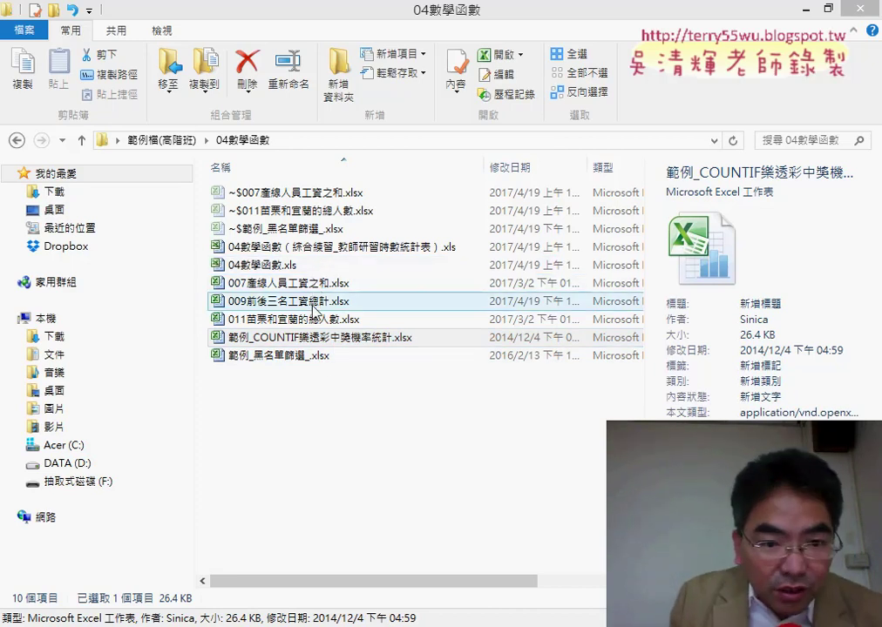
- Open the workbook 範例_COUNTIF樂透彩中獎機率統計.xlsx from File Explorer in Excel
double_click(318, 358)
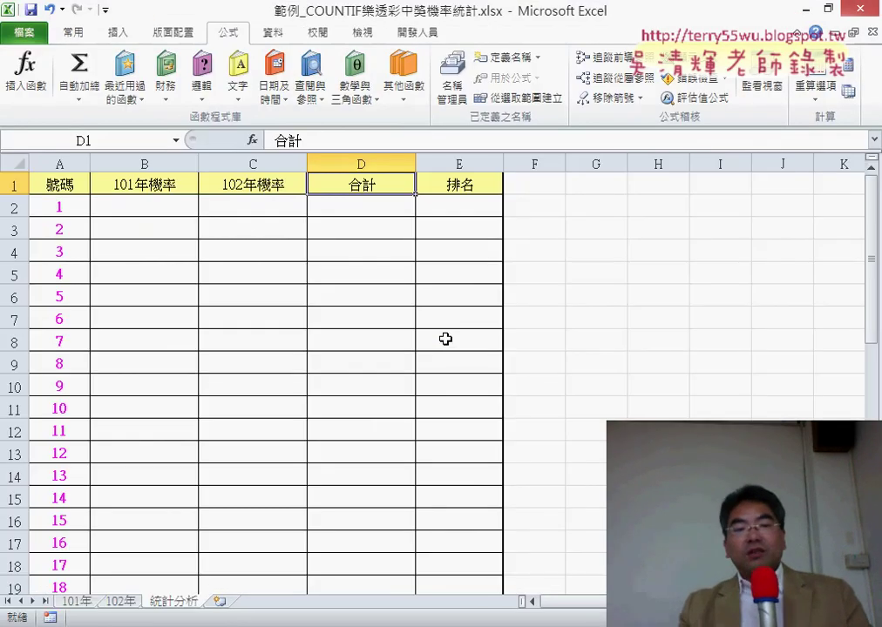
- Review the 101年 draw results sheet, then view the 102年 sheet
left_click(77, 601)
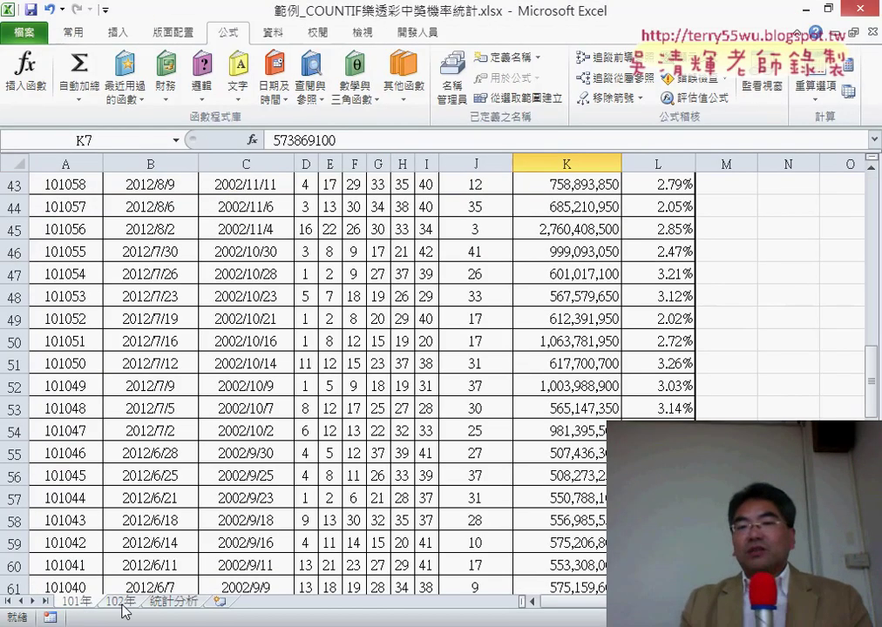
left_click(120, 601)
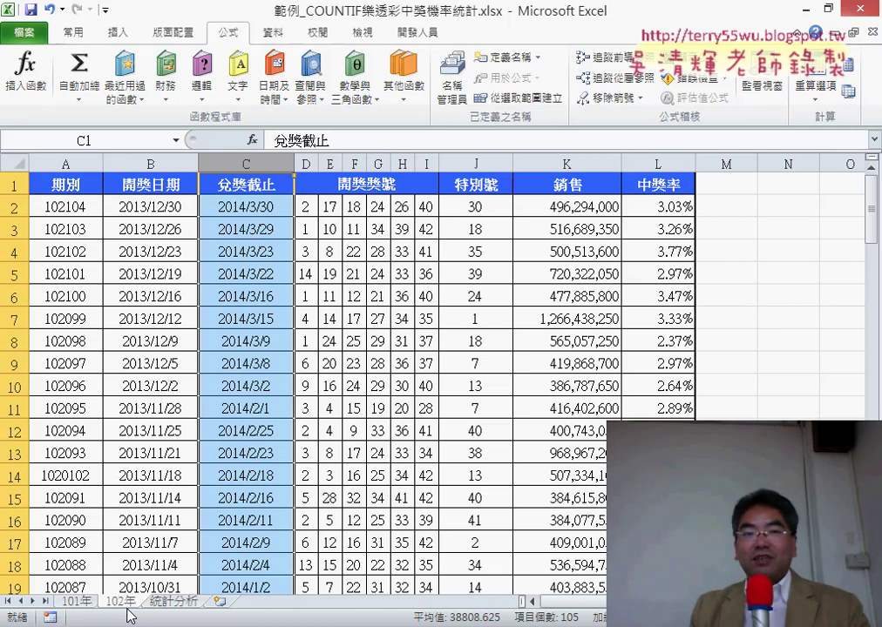
- Return to the 統計分析 sheet and select cell B2 of the statistics table
left_click(174, 603)
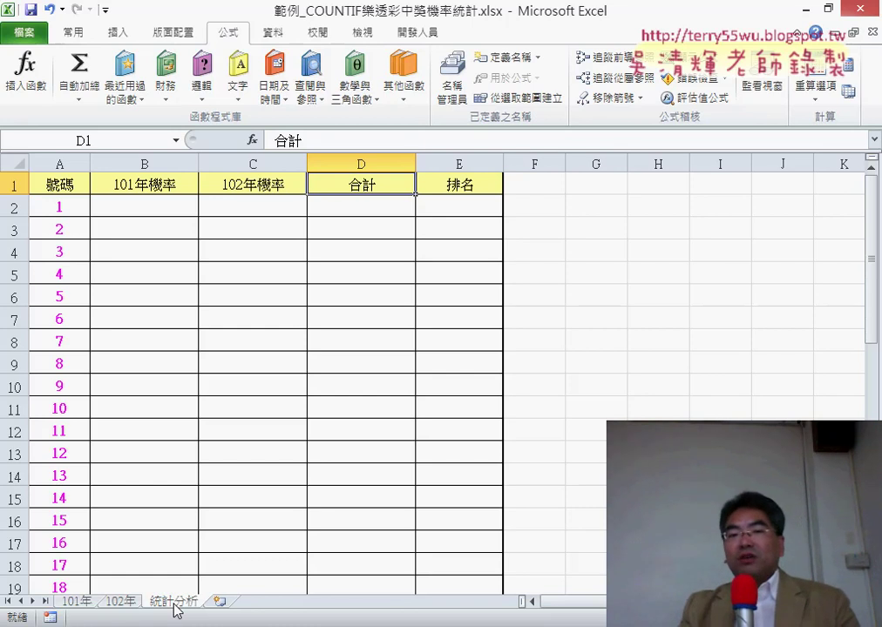
left_click(143, 205)
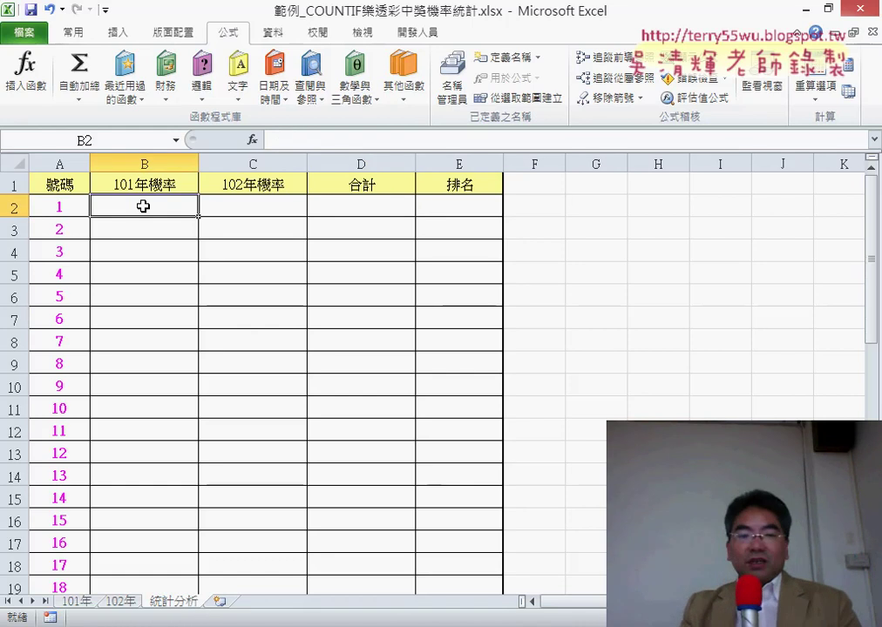
left_click(77, 602)
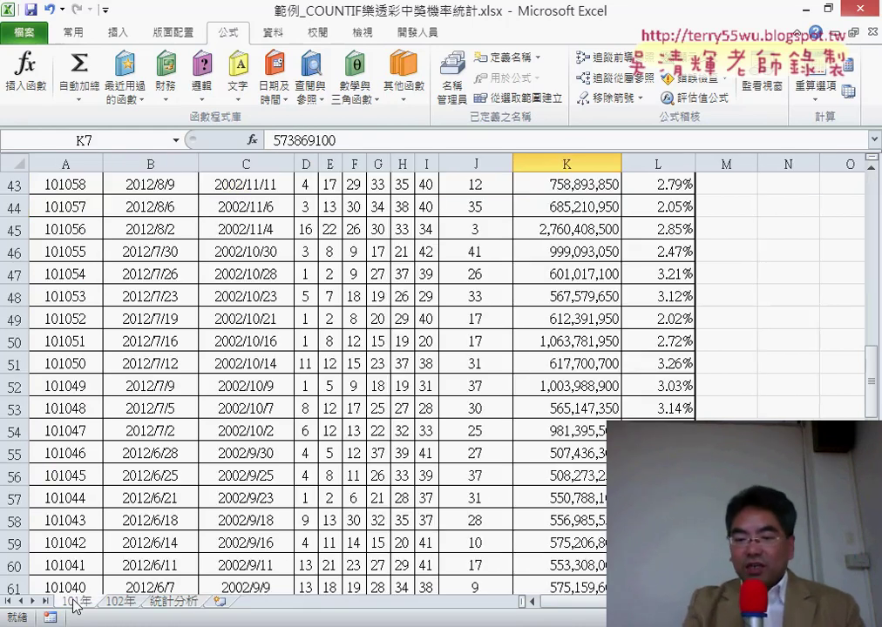
scroll(189, 521, "up", 3, "ctrl")
scroll(189, 516, "up", 1, "ctrl")
scroll(185, 506, "down", 2, "ctrl")
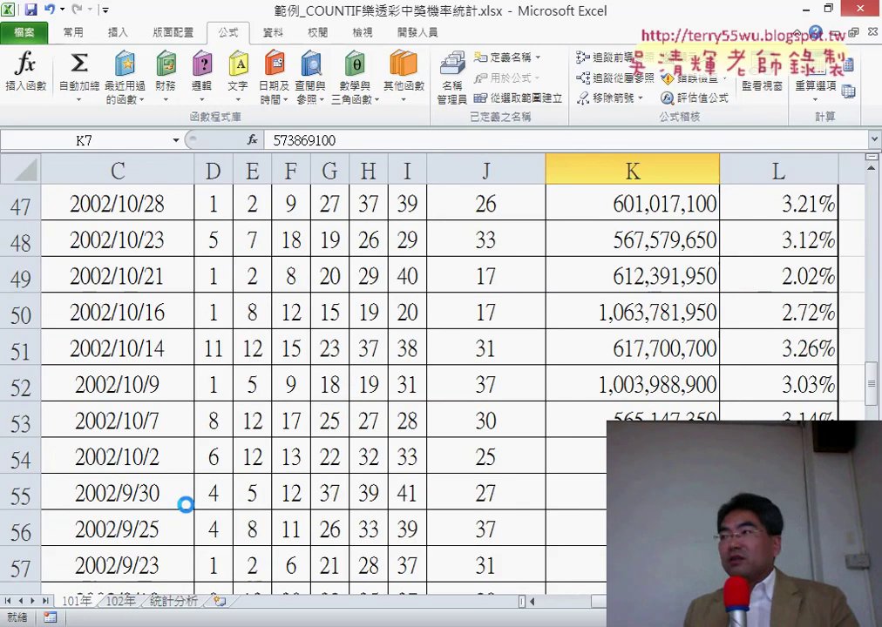
scroll(185, 500, "down", 1, "ctrl")
left_click_drag(868, 388, 868, 320)
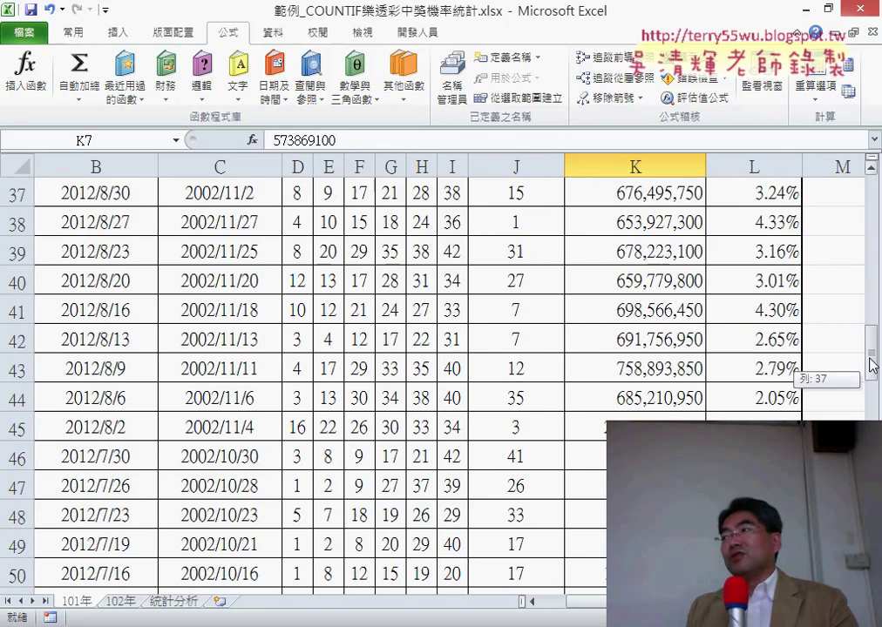
left_click(296, 162)
left_click_drag(296, 162, 500, 150)
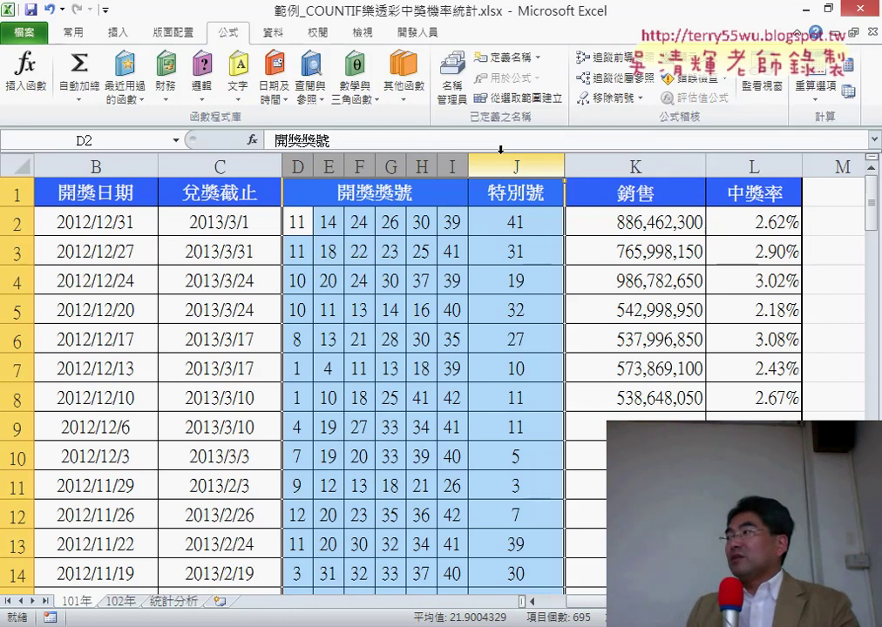
left_click_drag(297, 222, 442, 219)
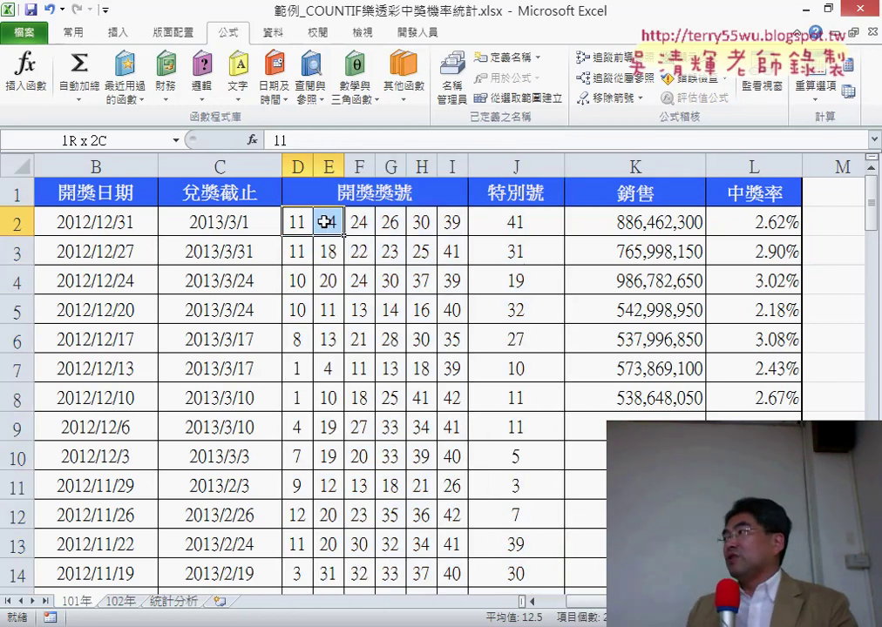
left_click(519, 213)
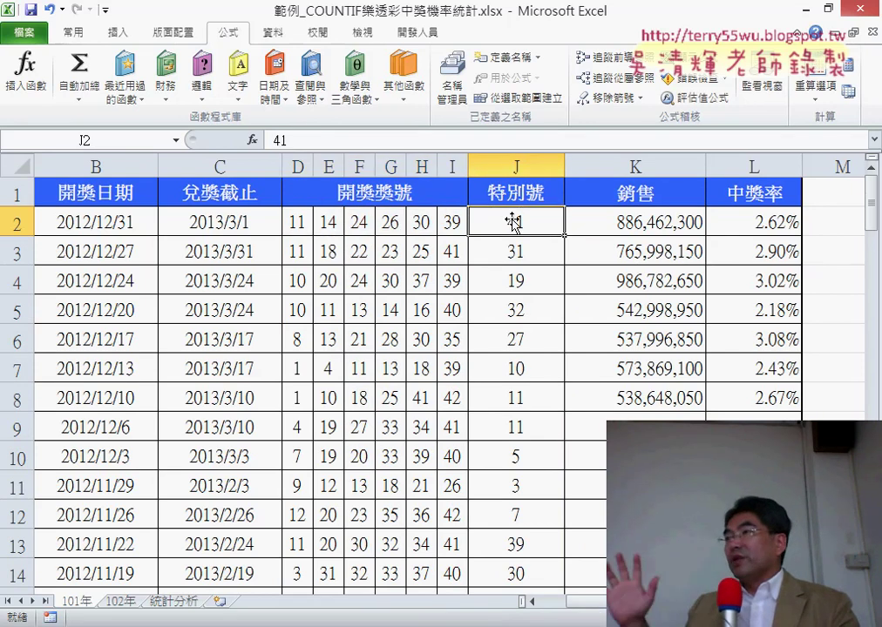
left_click(300, 222)
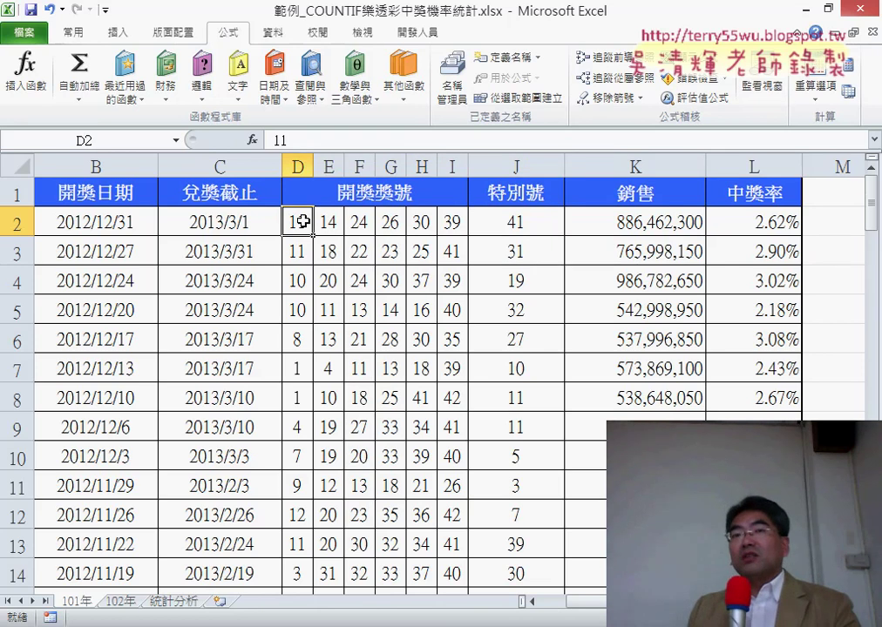
key("ctrl+Down")
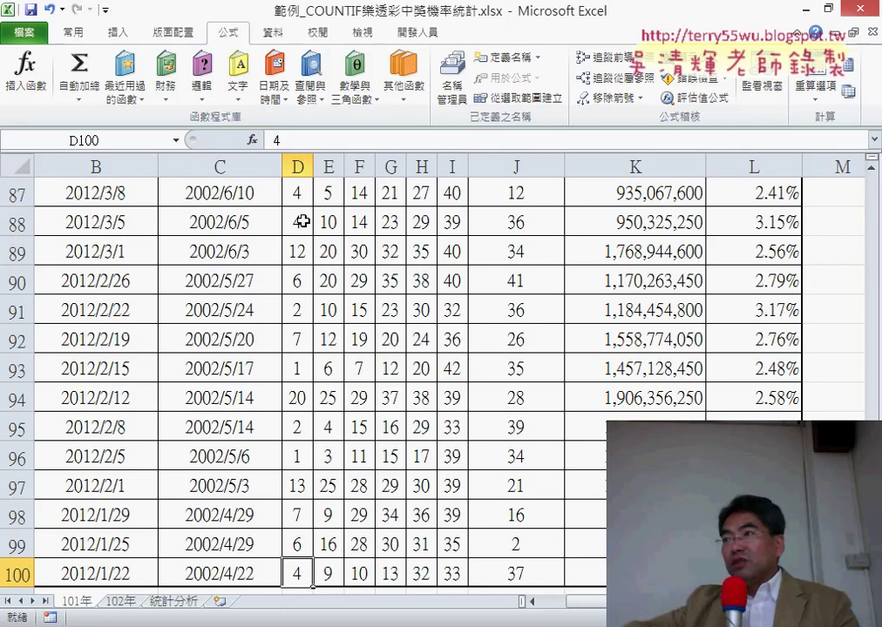
key("ctrl+Up")
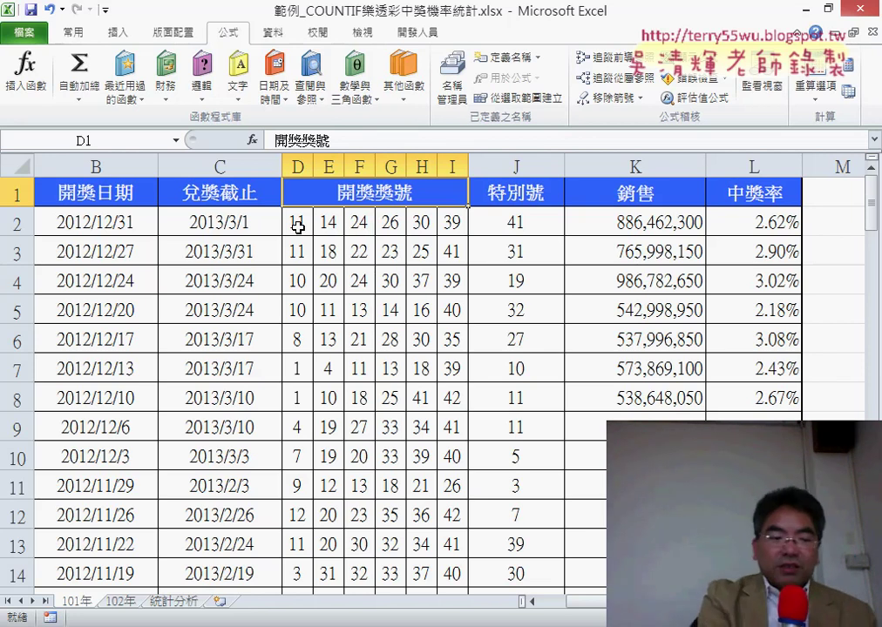
- Select the 101年 drawn and special numbers D2:J100, then place the cursor in the Name Box
left_click(298, 225)
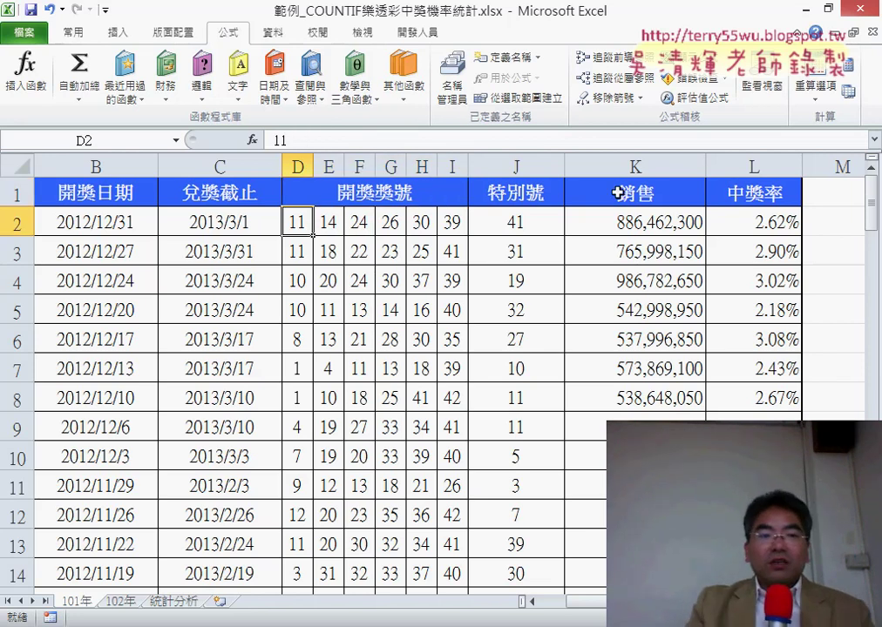
left_click(523, 225, "shift")
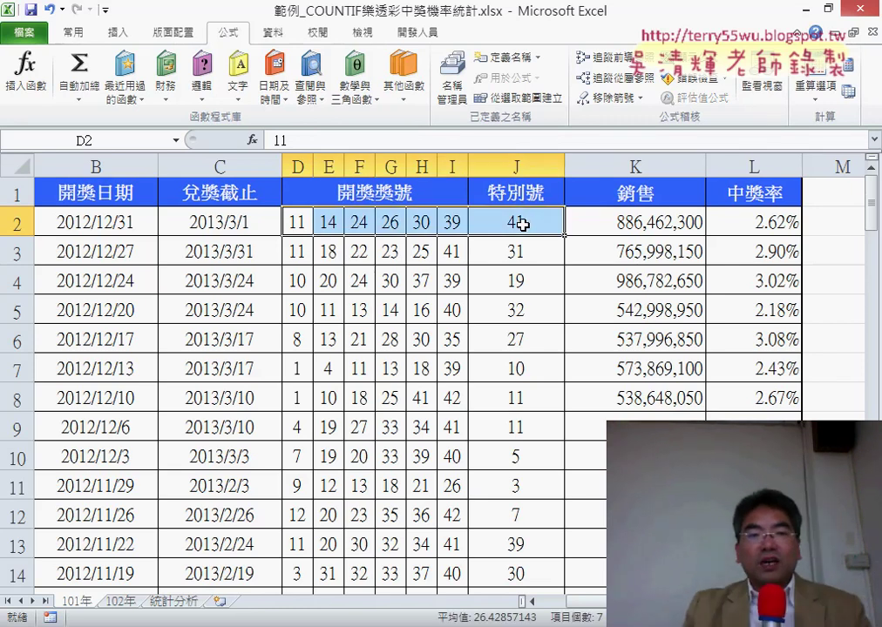
key("ctrl+shift+Down")
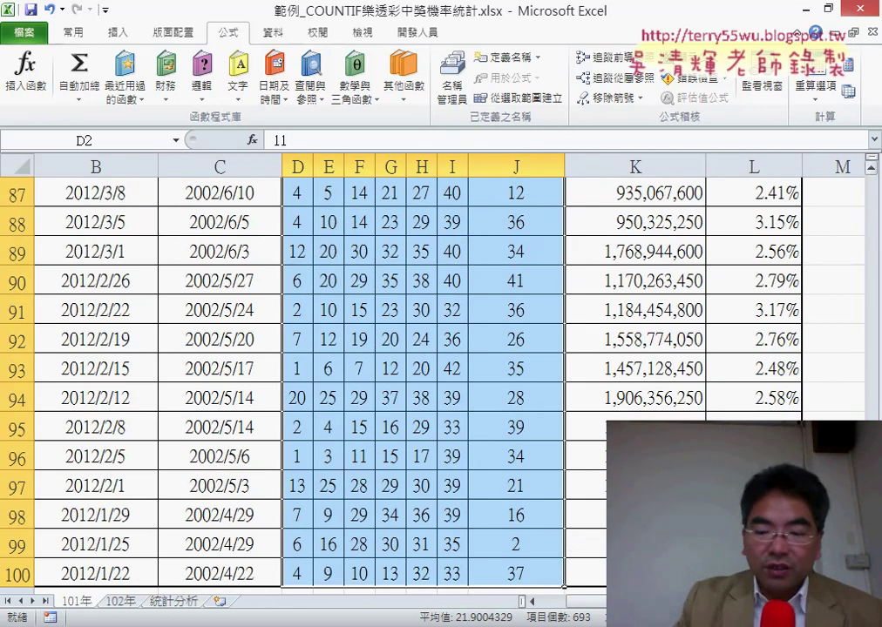
left_click_drag(871, 488, 873, 190)
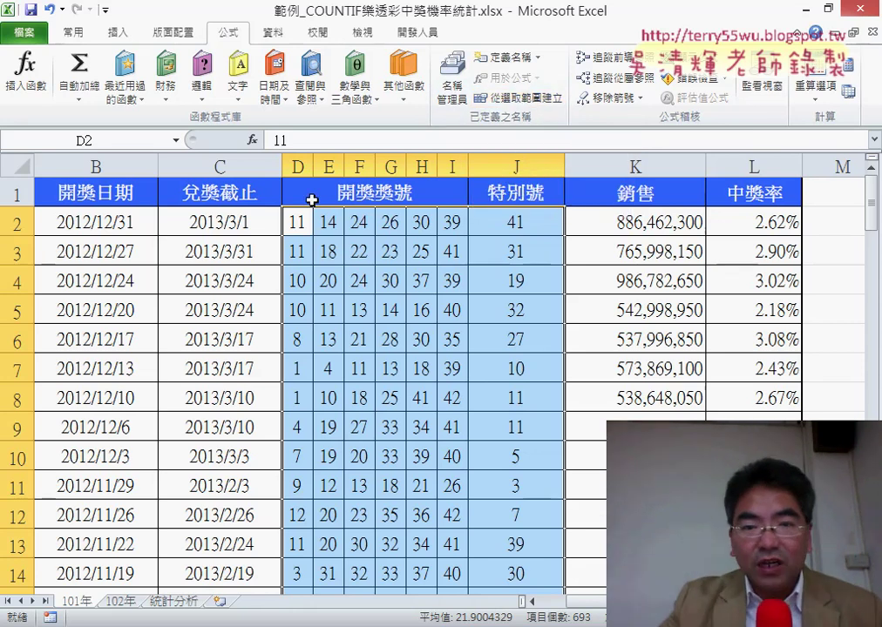
left_click(105, 140)
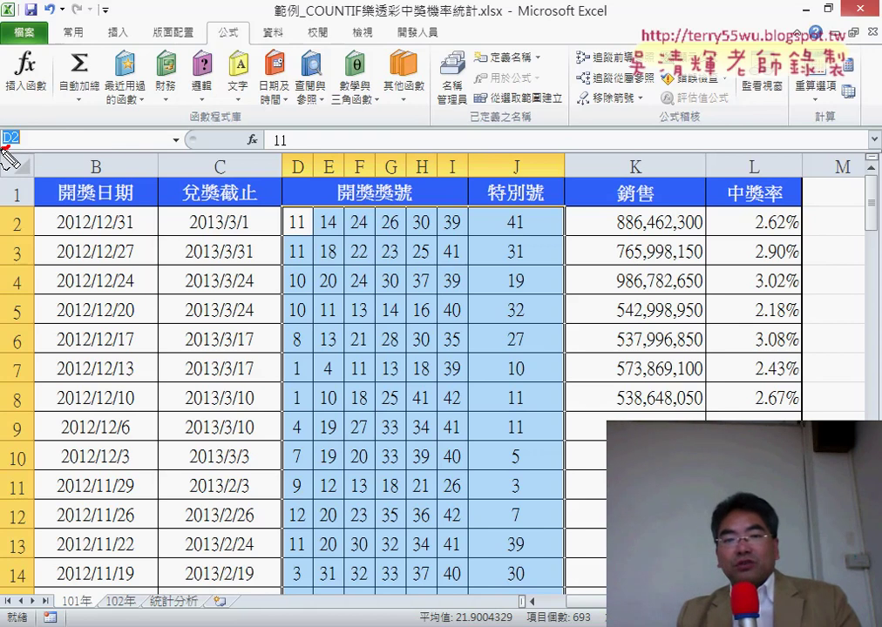
- Begin entering the range name, undoing text that accidentally landed in cell D2
left_click_drag(5, 147, 18, 155)
mouse_move(292, 213)
left_mouse_down()
mouse_move(87, 147)
mouse_move(131, 141)
left_mouse_up()
key("Escape")
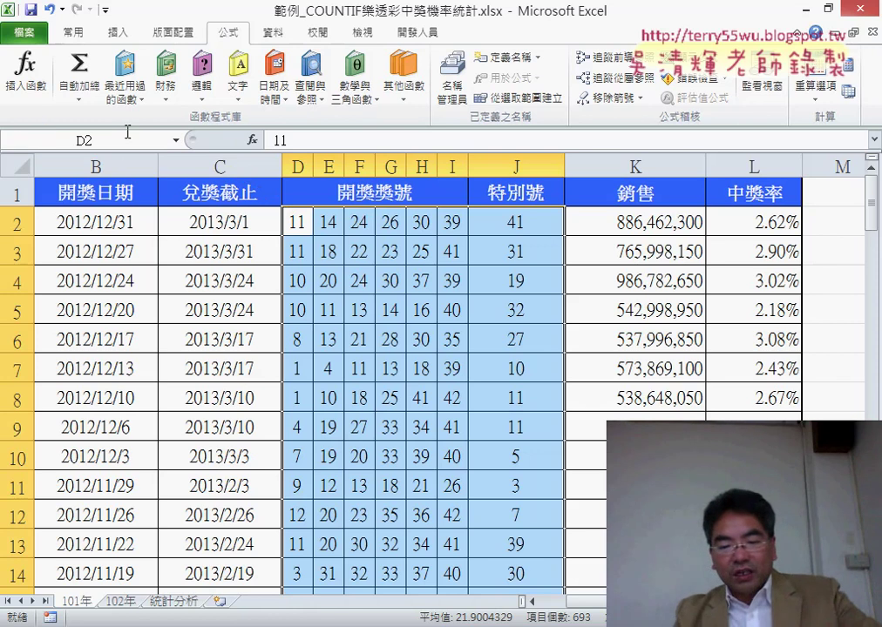
left_click(114, 141)
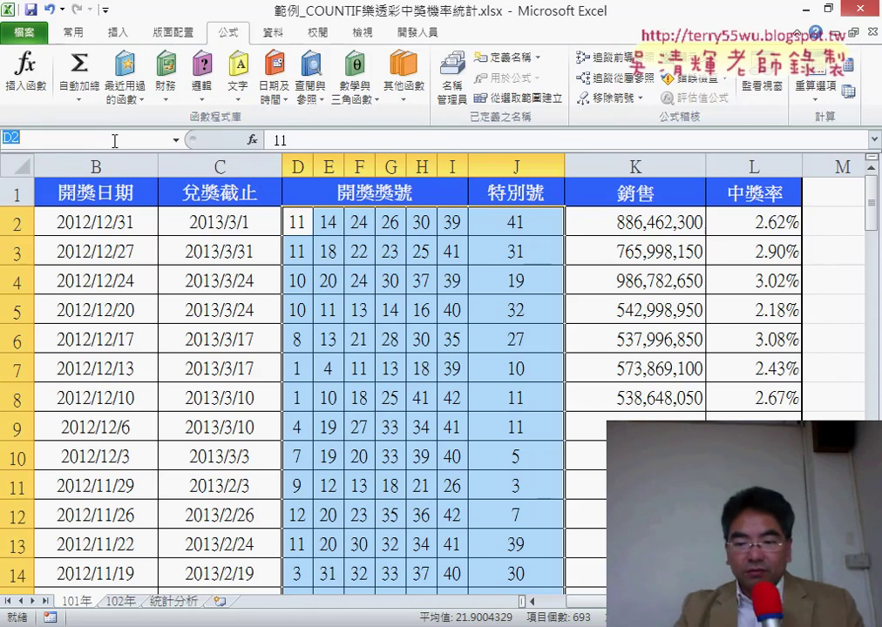
type("101")
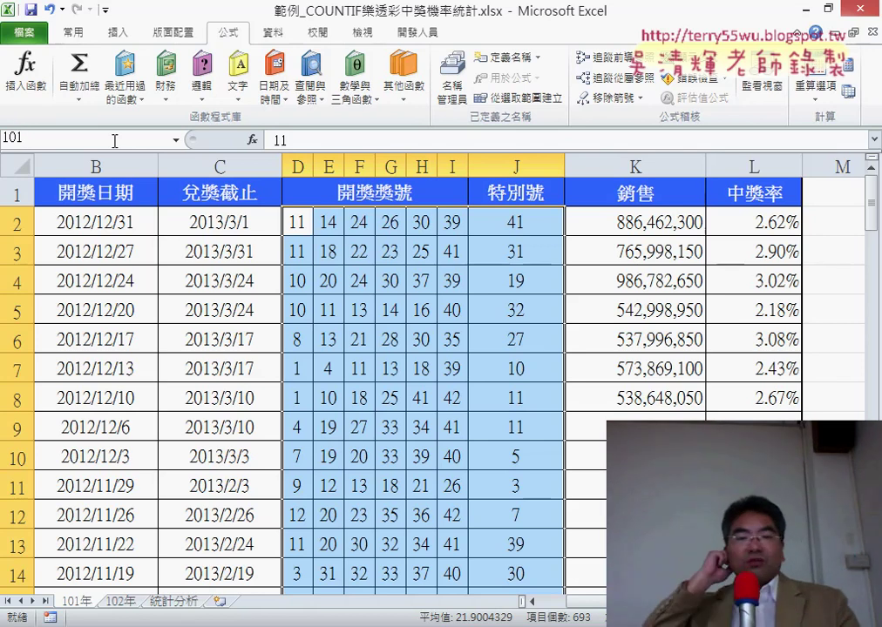
key("Escape")
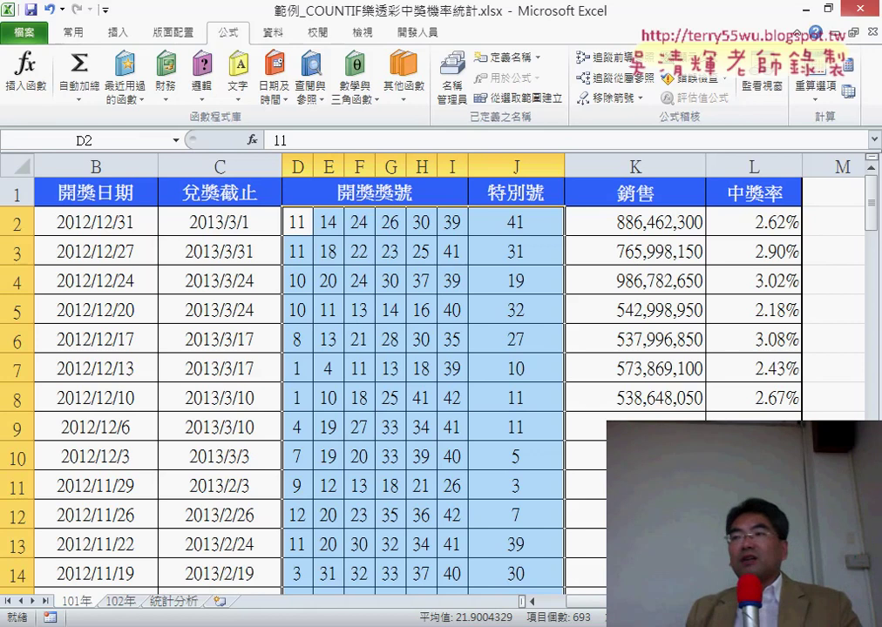
type("ㄎㄞ")
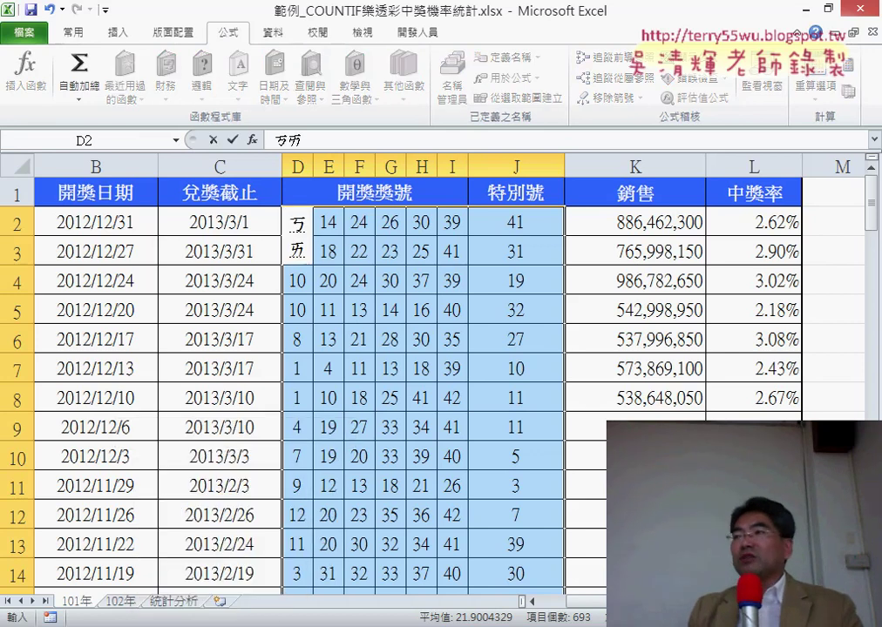
key("space")
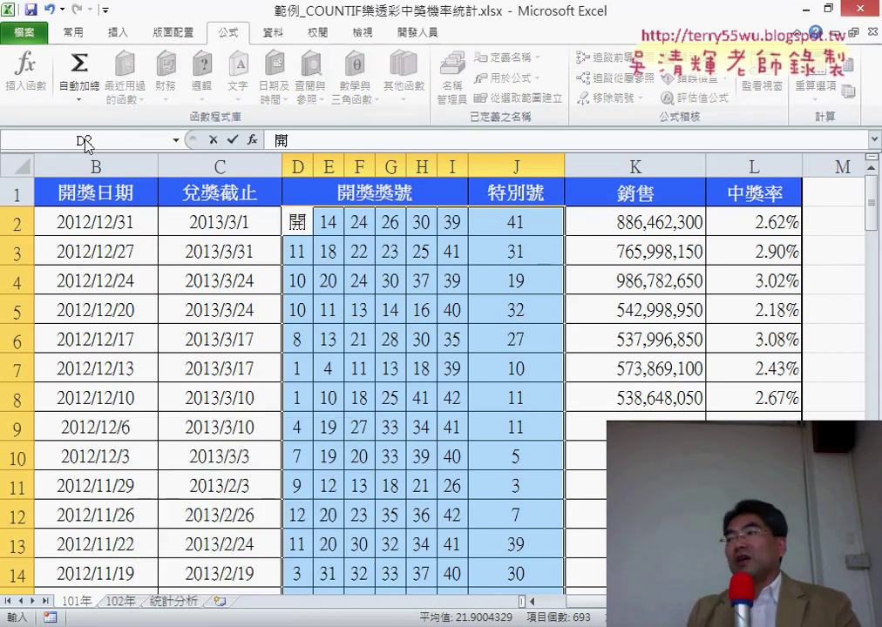
type("獎號碼")
left_click(450, 251)
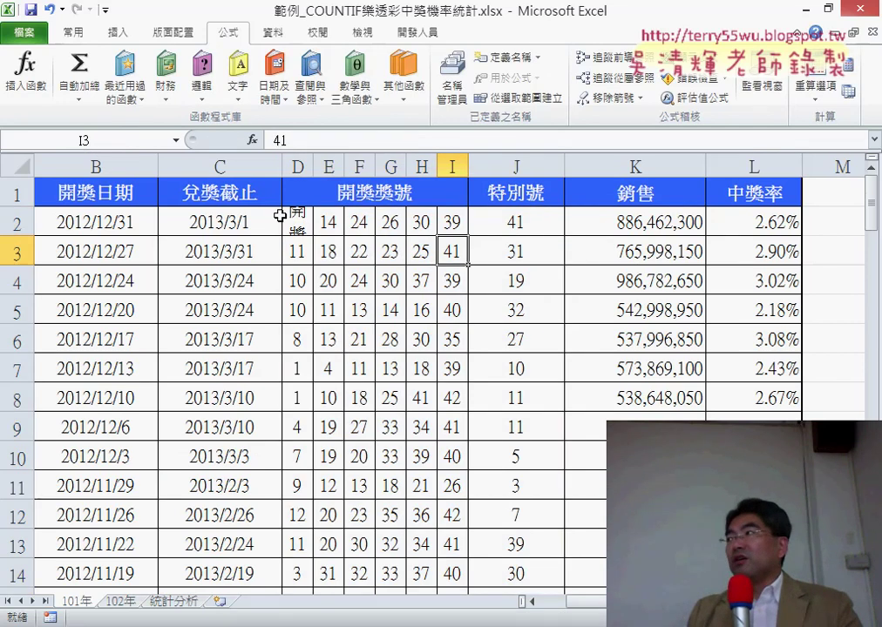
key("ctrl+z")
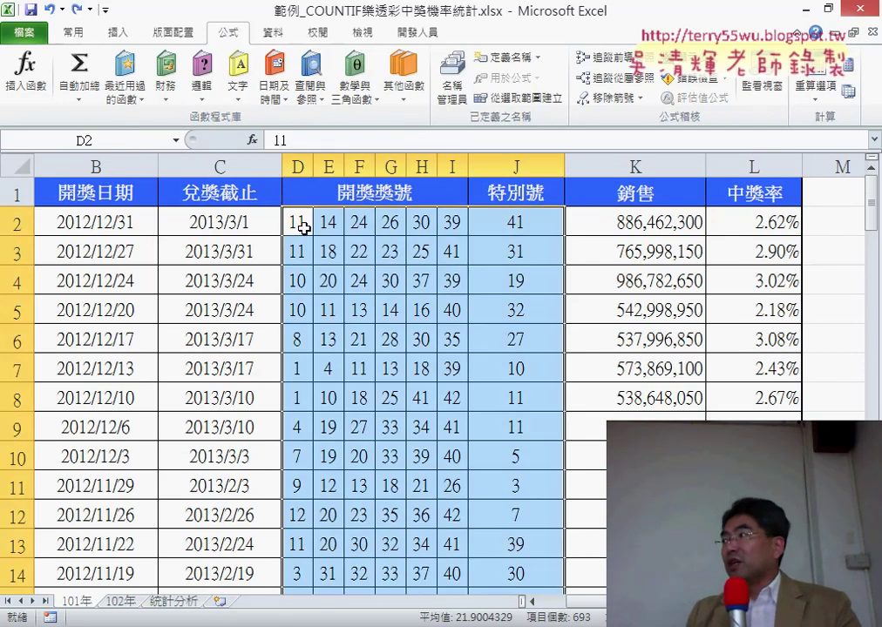
- Enter 開獎101 in the Name Box to name the selected D2:J100 range
left_click(110, 142)
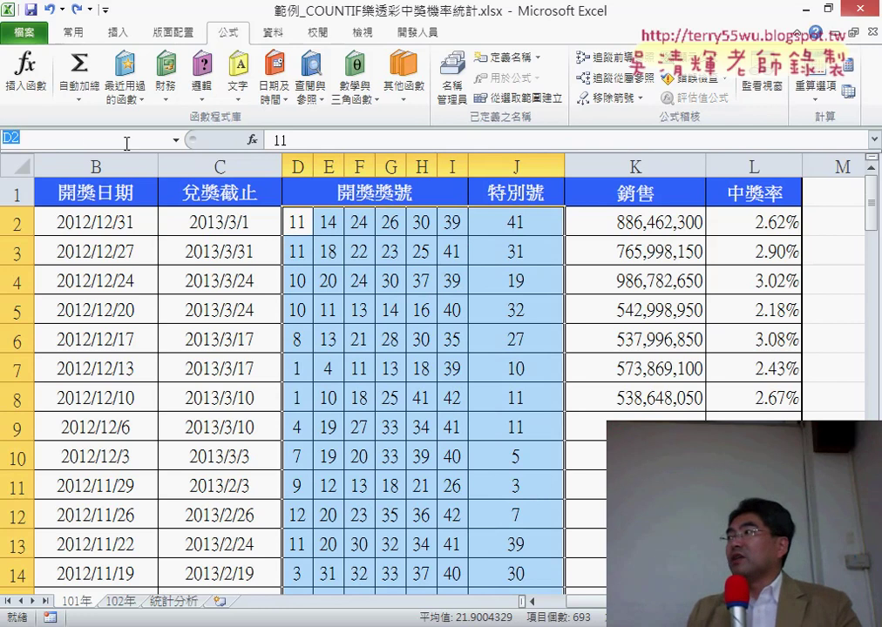
type("ㄎㄚ")
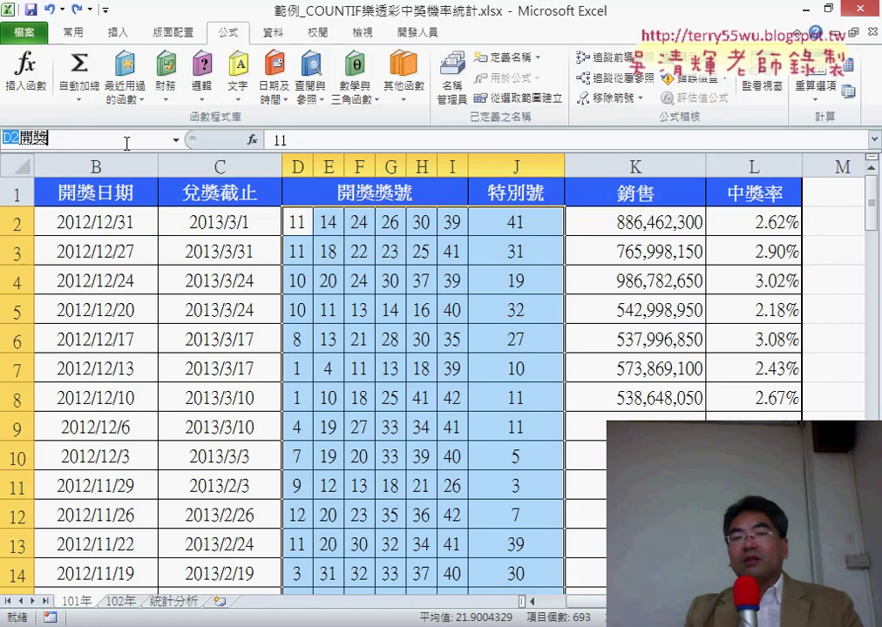
key("BackSpace")
type("101")
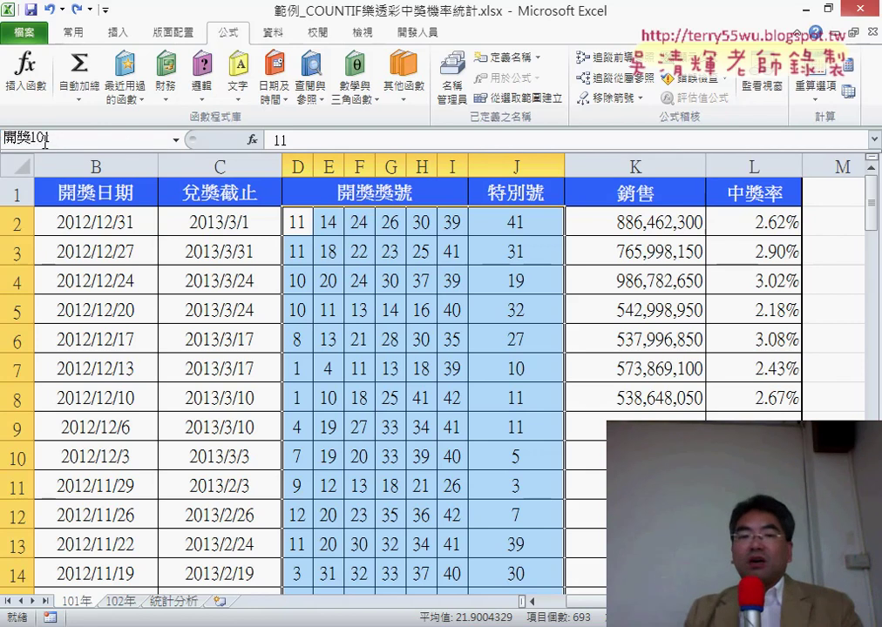
left_click_drag(41, 138, 2, 137)
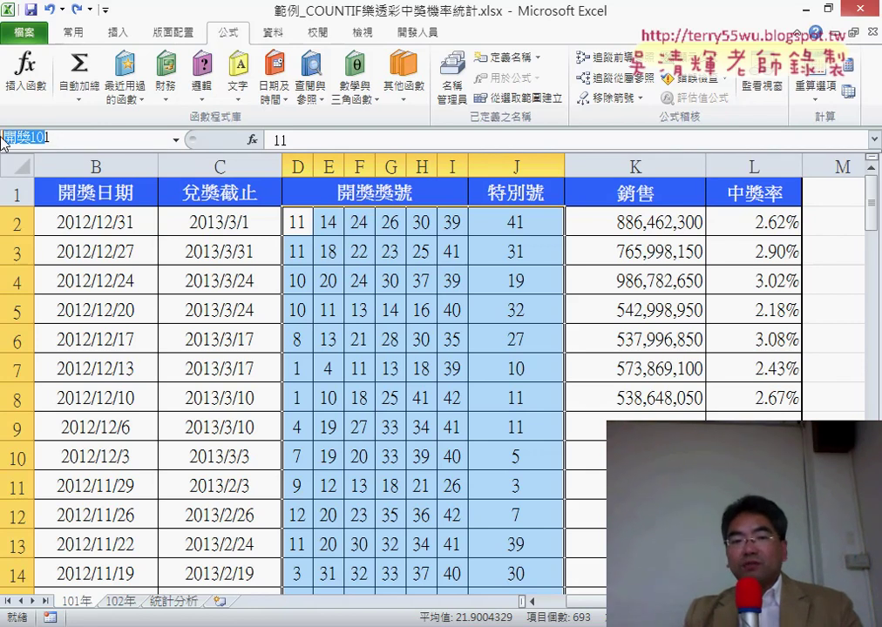
left_click(116, 139)
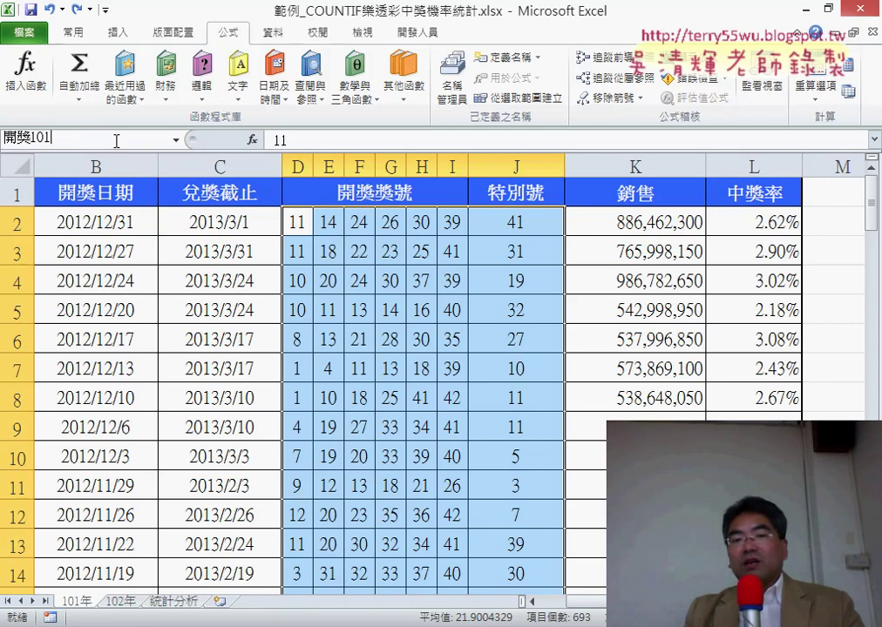
key("Return")
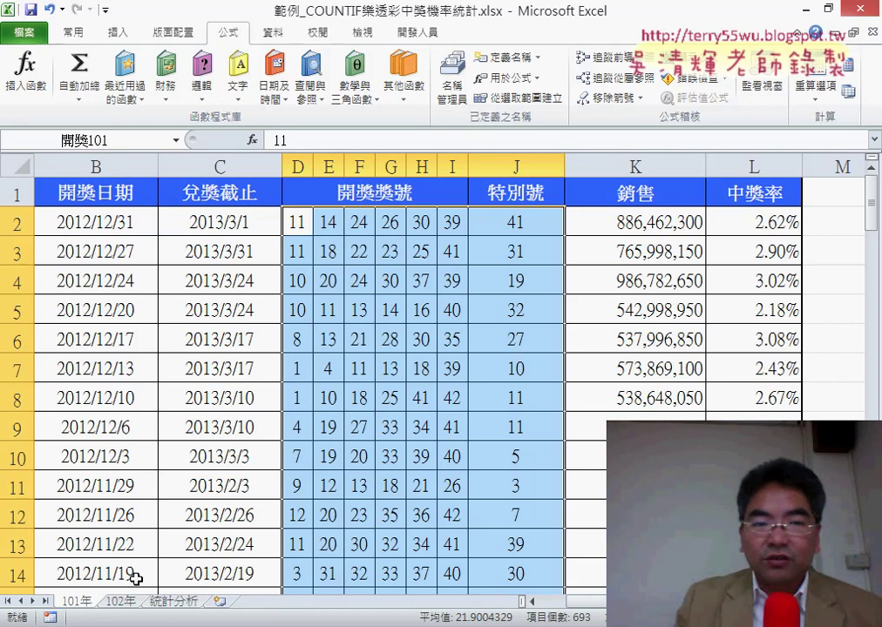
- On the 102年 sheet, select D2:J105 and name it 開獎102
left_click(118, 601)
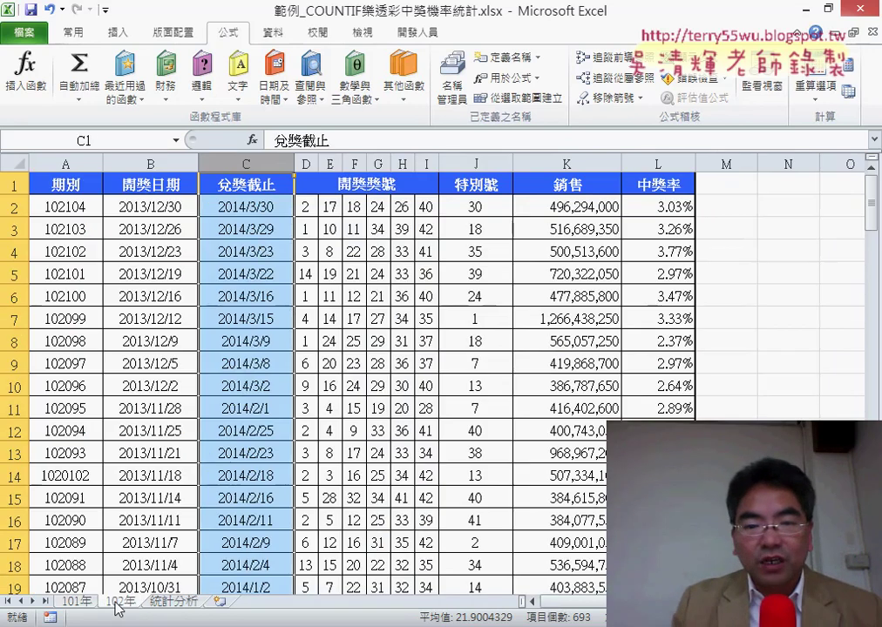
left_click(302, 207)
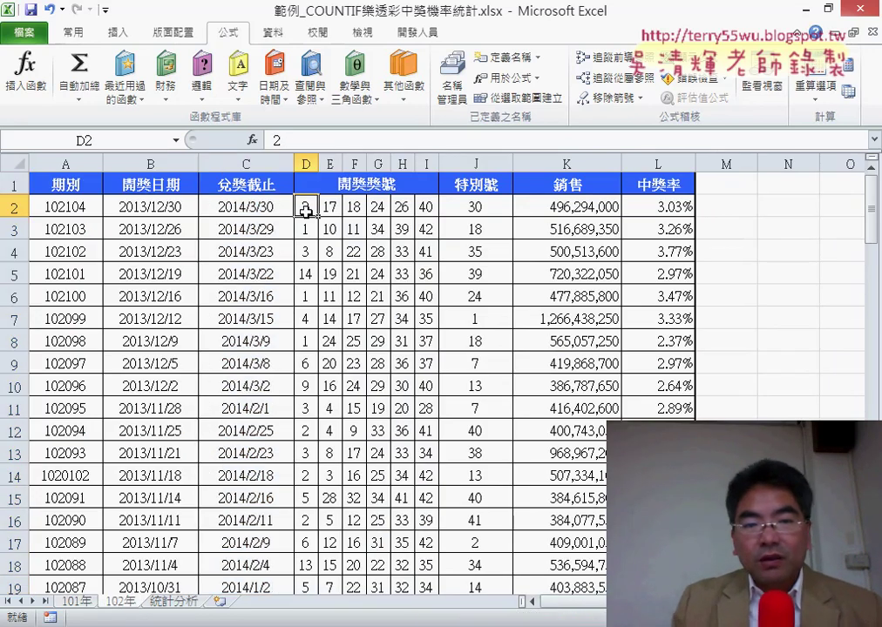
left_click(459, 207, "shift")
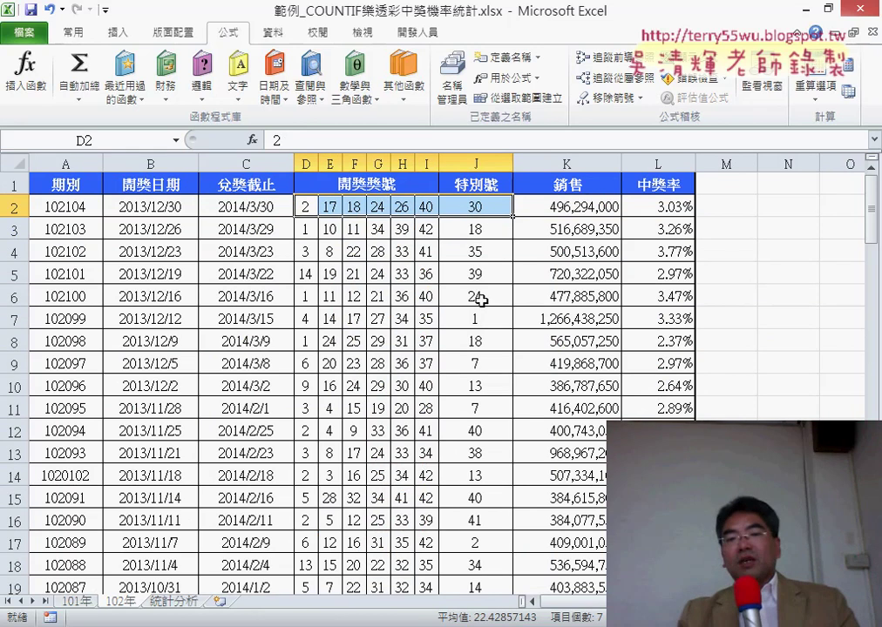
key("ctrl+shift+Down")
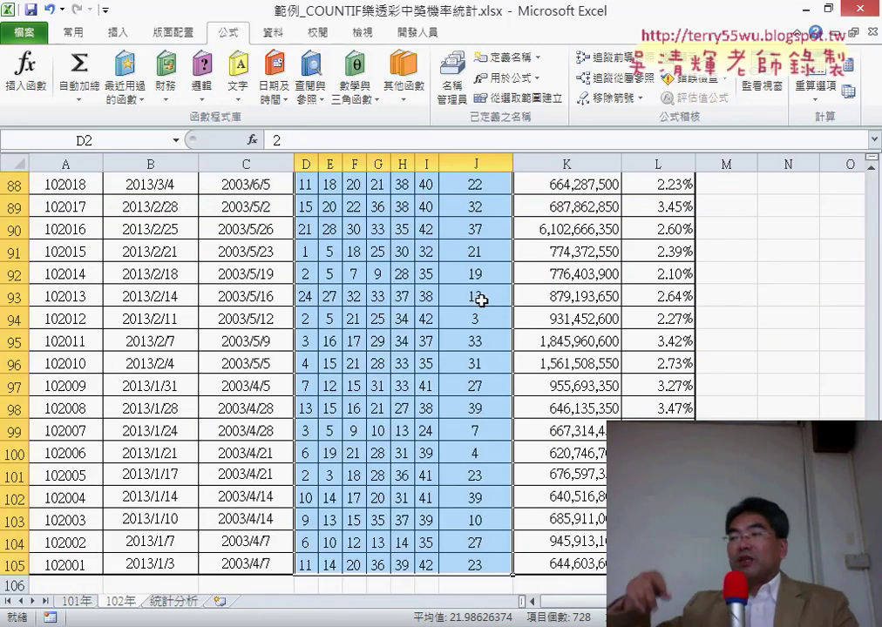
left_click(97, 134)
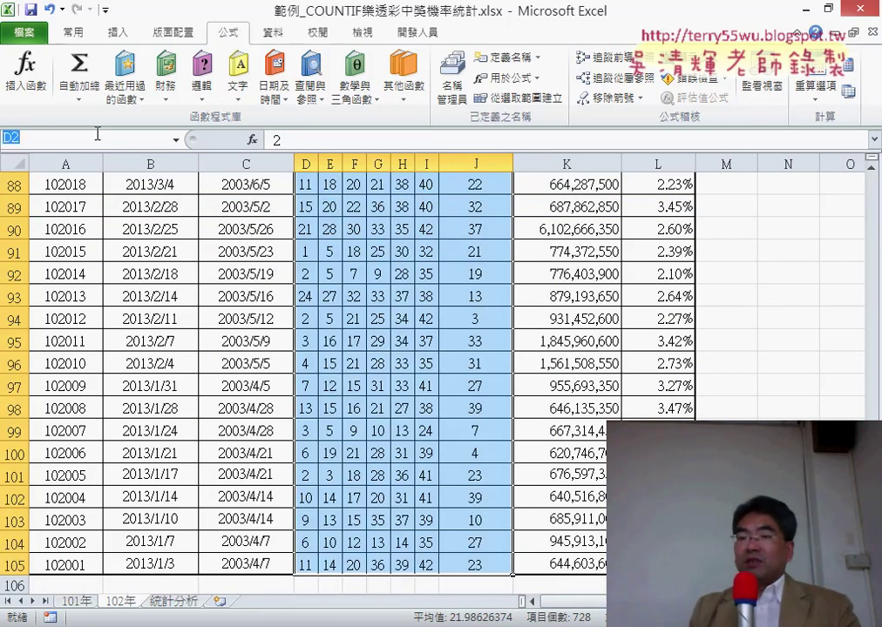
type("開獎10")
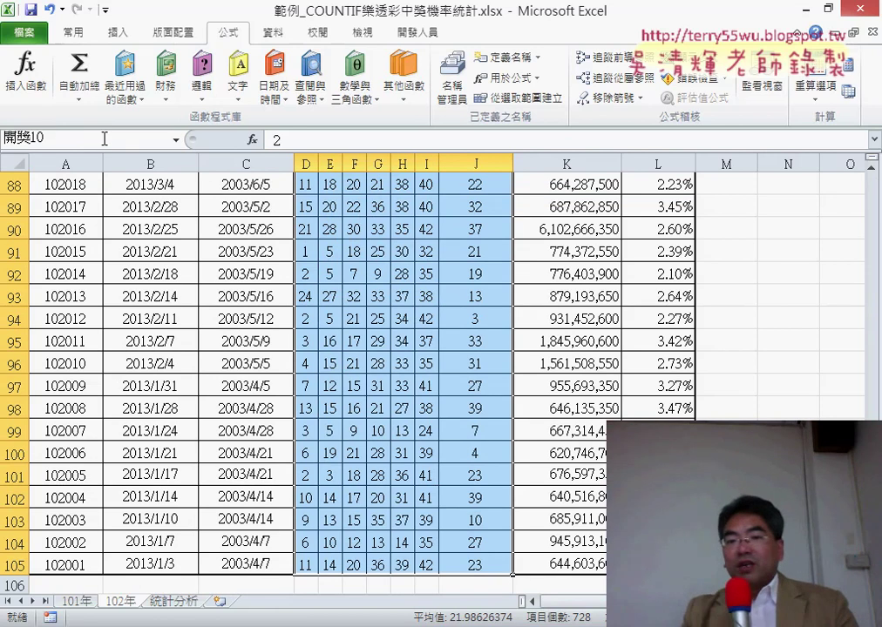
key("Return")
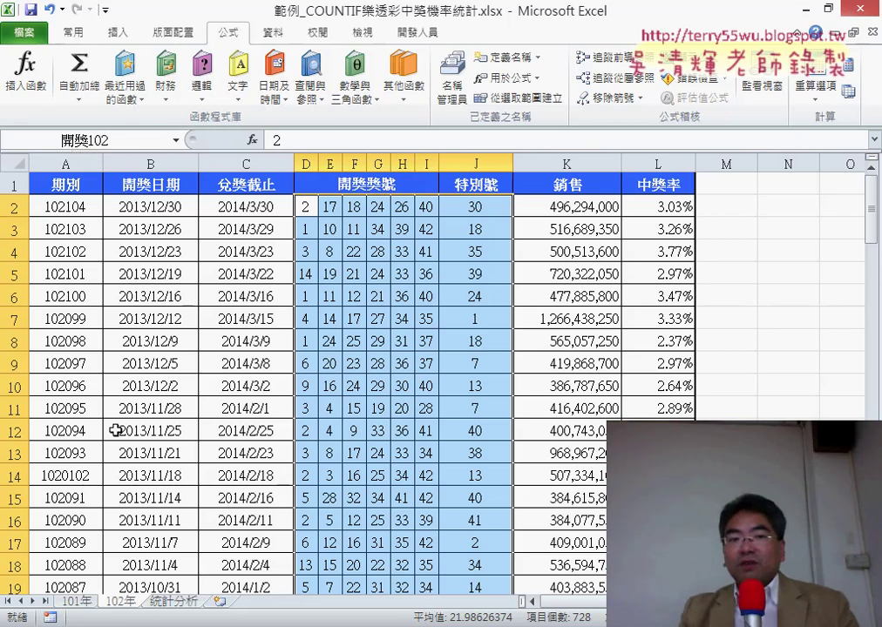
- On 統計分析, insert COUNTIF in B2 with the range set to 開獎101
left_click(171, 603)
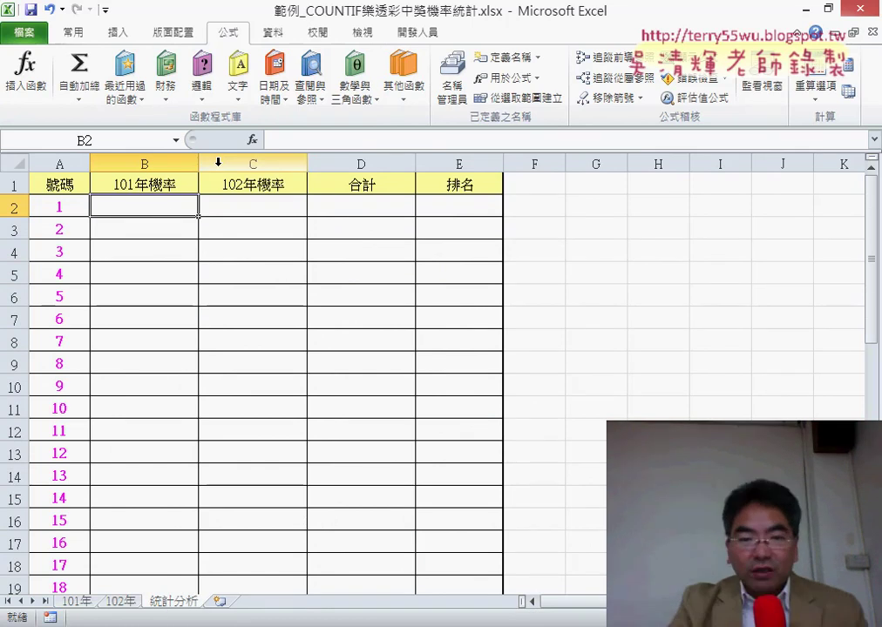
left_click(254, 140)
left_click(516, 314)
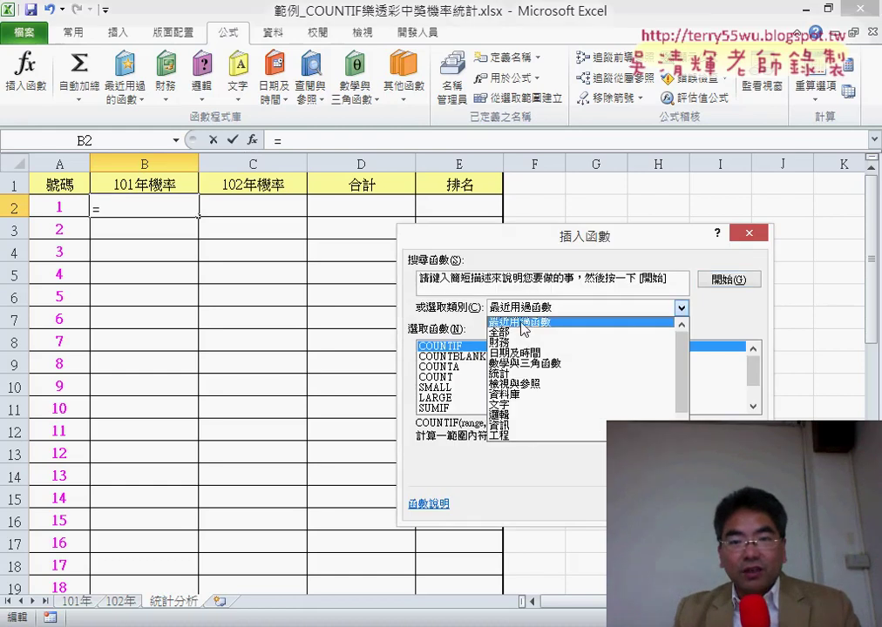
left_click(524, 326)
double_click(484, 346)
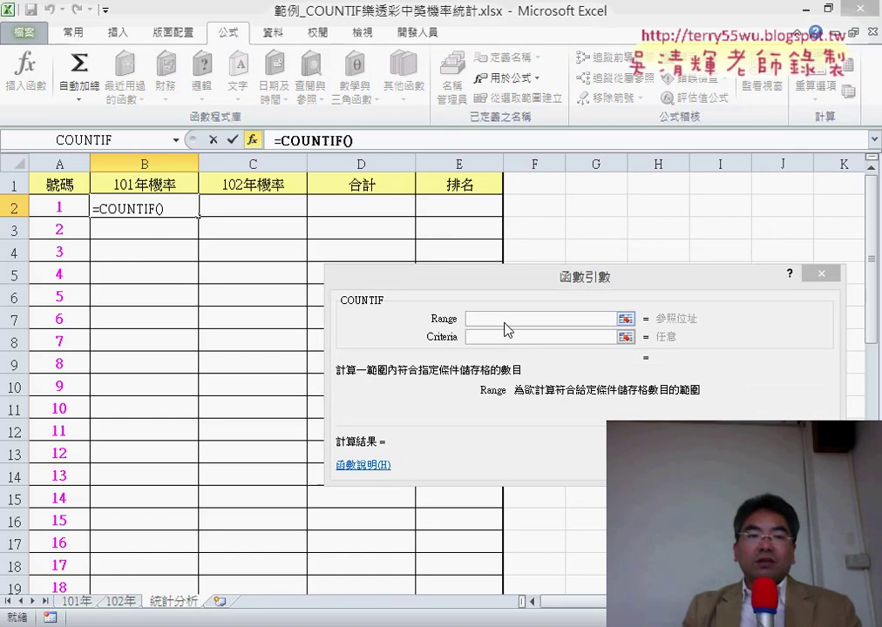
key("F3")
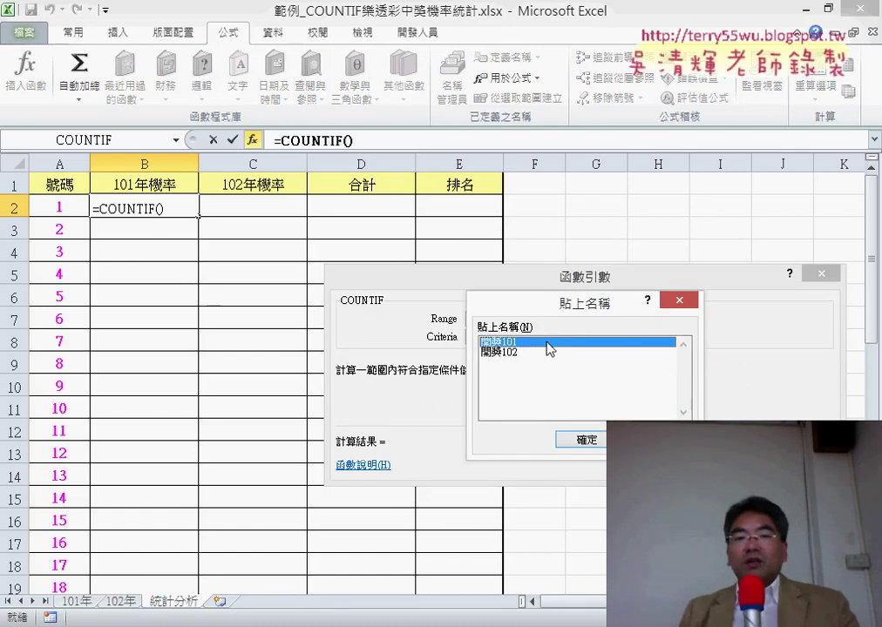
double_click(548, 345)
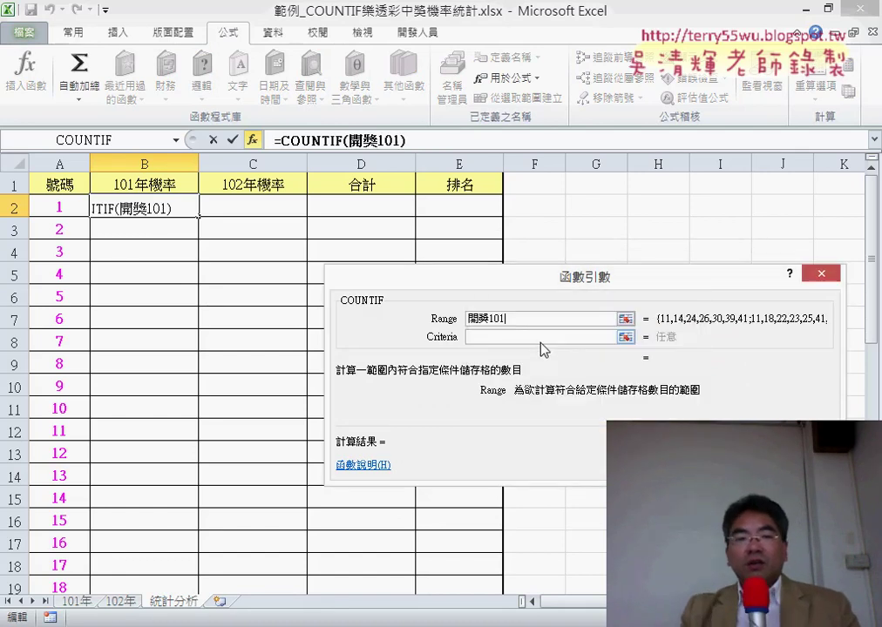
- Set the COUNTIF criteria to A2 and confirm, giving 17 in B2
key("Tab")
left_click(68, 207)
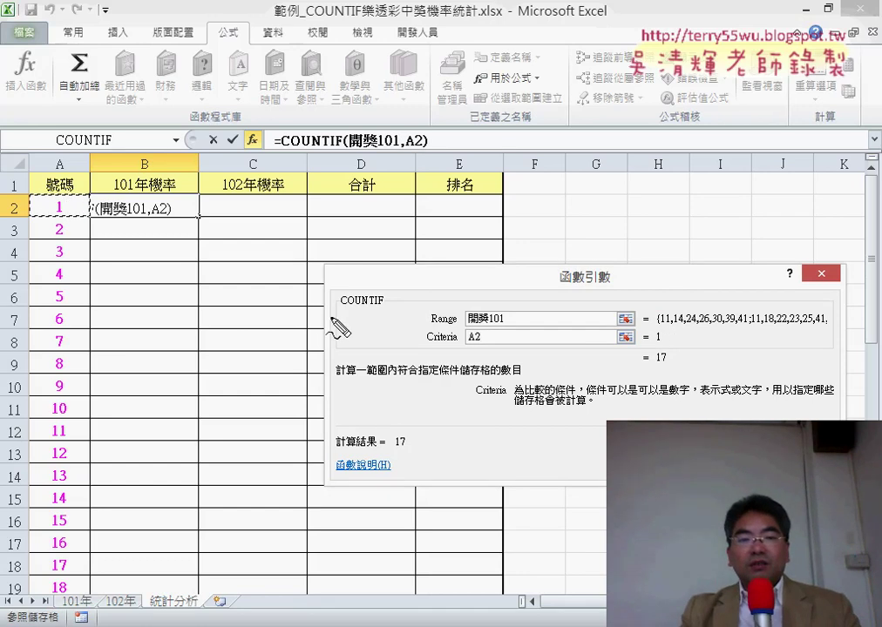
left_click_drag(481, 329, 485, 348)
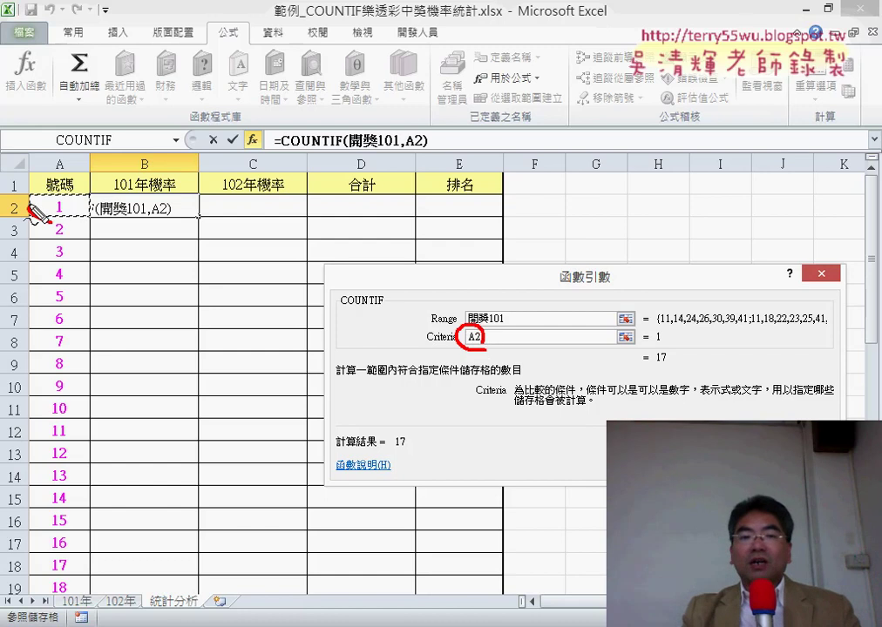
left_click_drag(39, 216, 52, 222)
left_click_drag(484, 335, 508, 326)
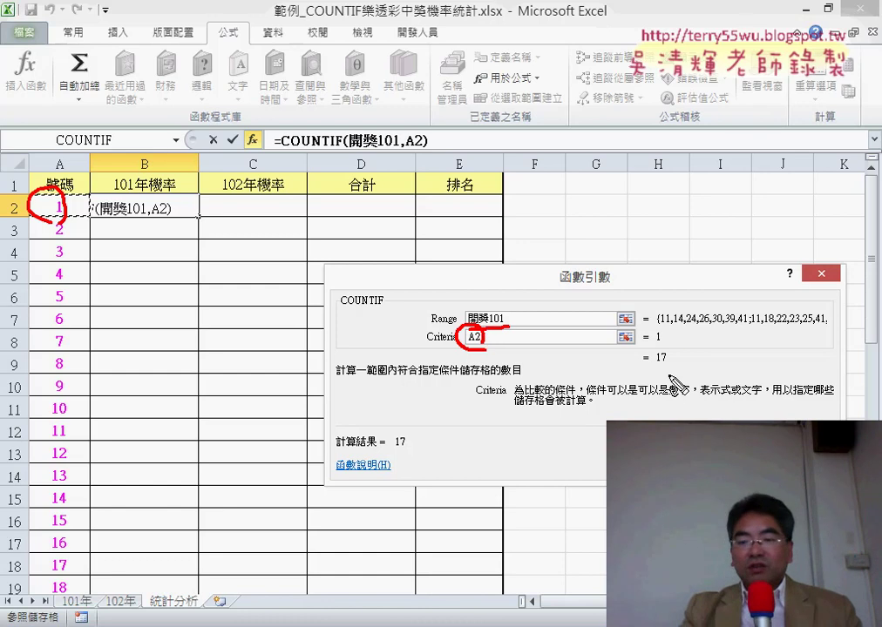
left_click_drag(662, 343, 686, 371)
key("Escape")
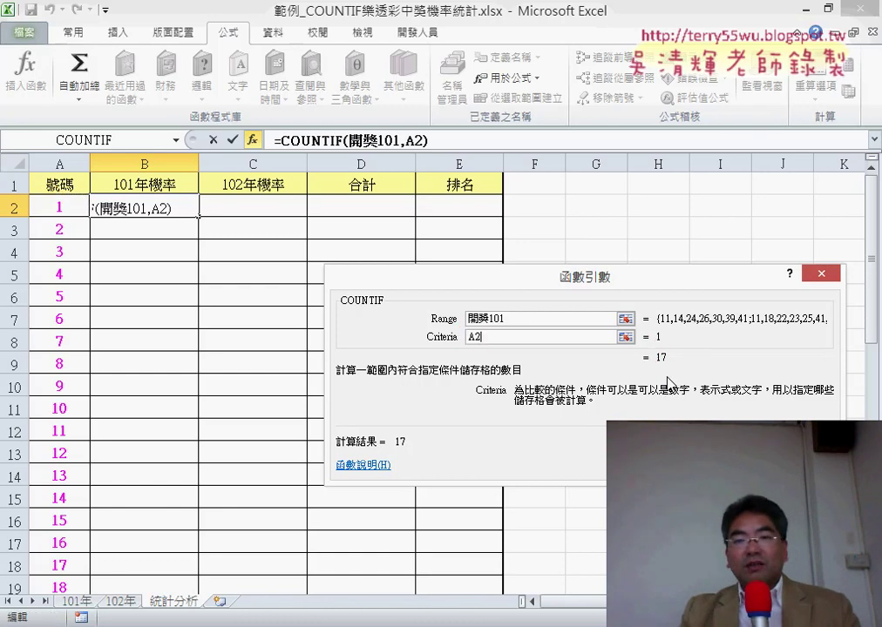
key("Return")
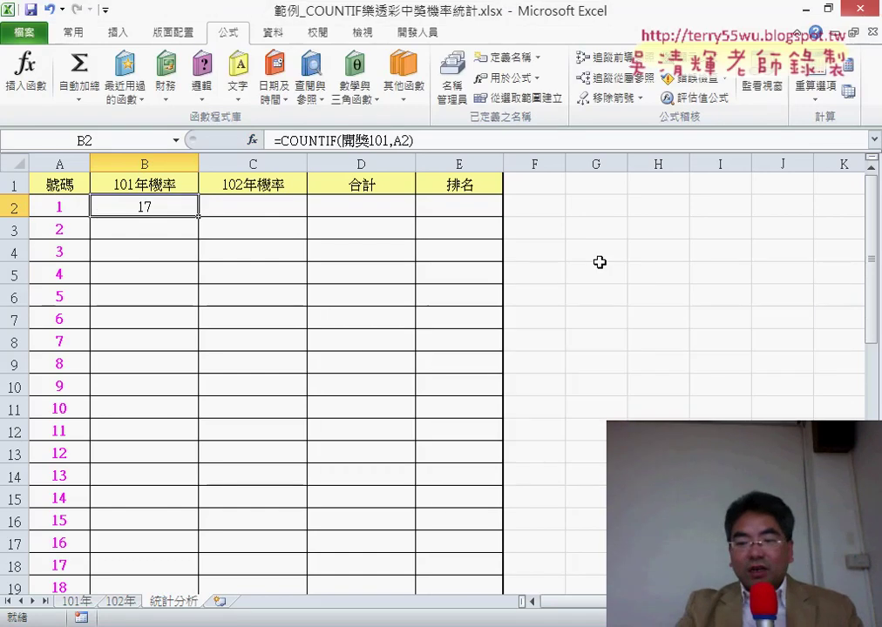
- Fill counts down column B and change B2 to =COUNTIF(開獎101,A2)/COUNT(開獎101), giving 0.024531025
double_click(197, 217)
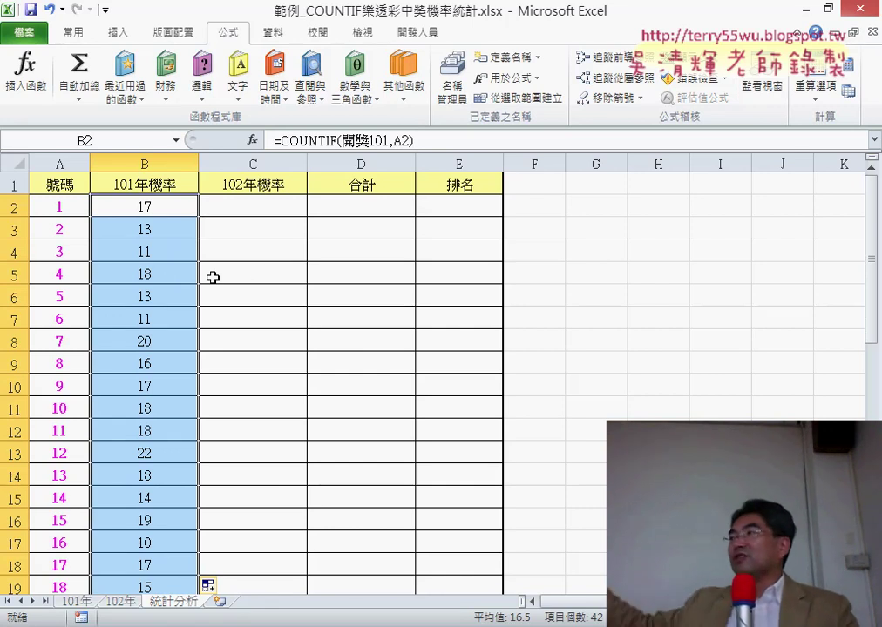
left_click(444, 140)
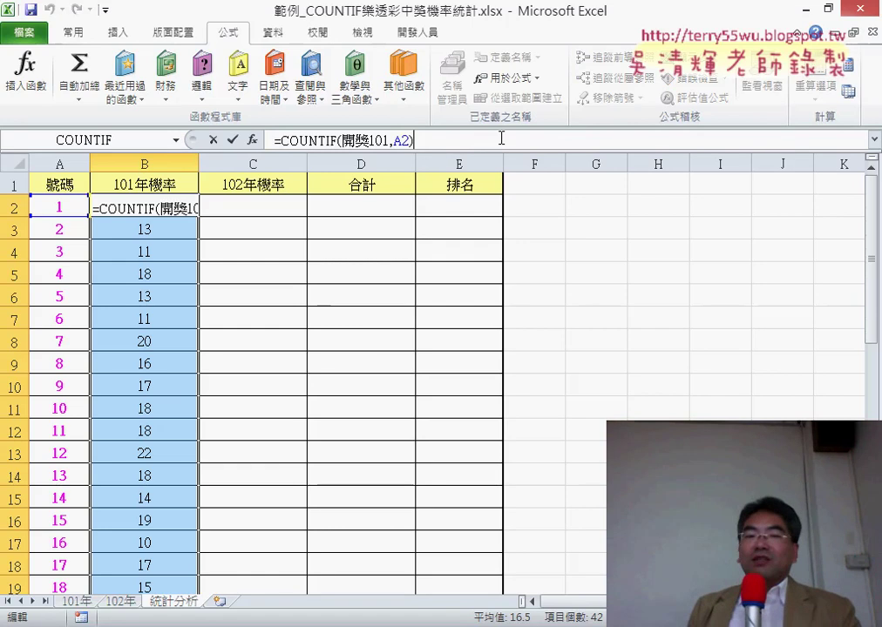
type("/")
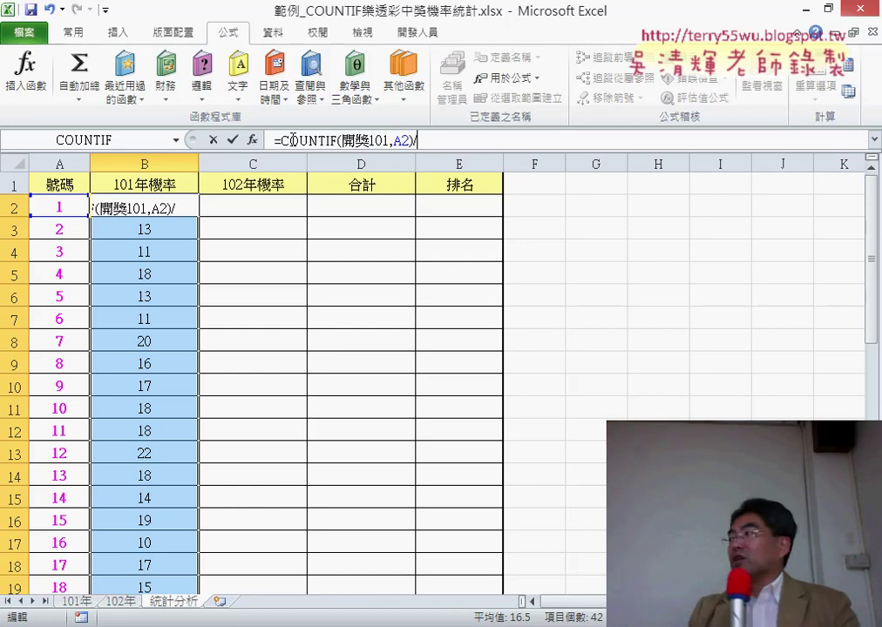
left_click_drag(279, 139, 413, 141)
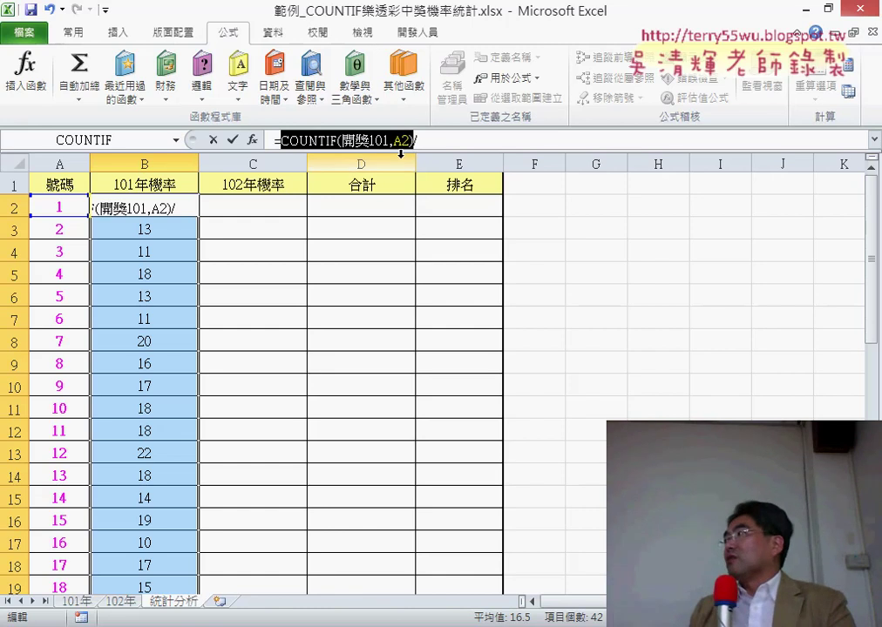
left_click(437, 141)
key("ctrl+v")
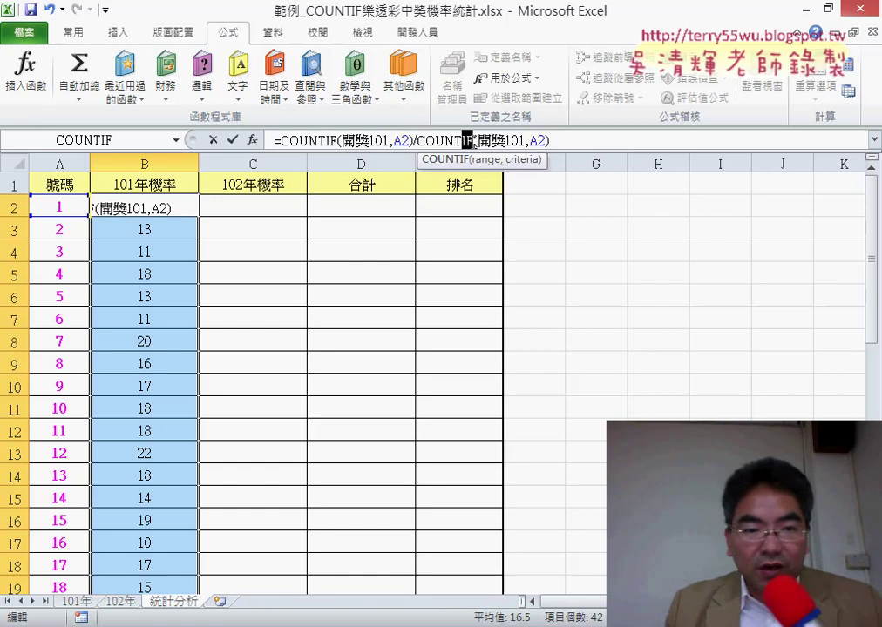
key("BackSpace")
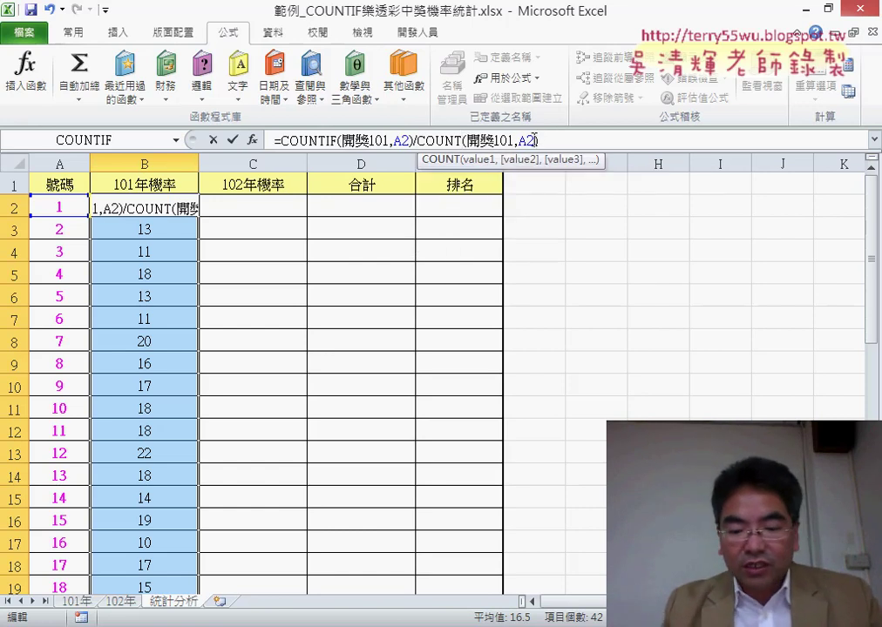
left_click_drag(518, 141, 535, 141)
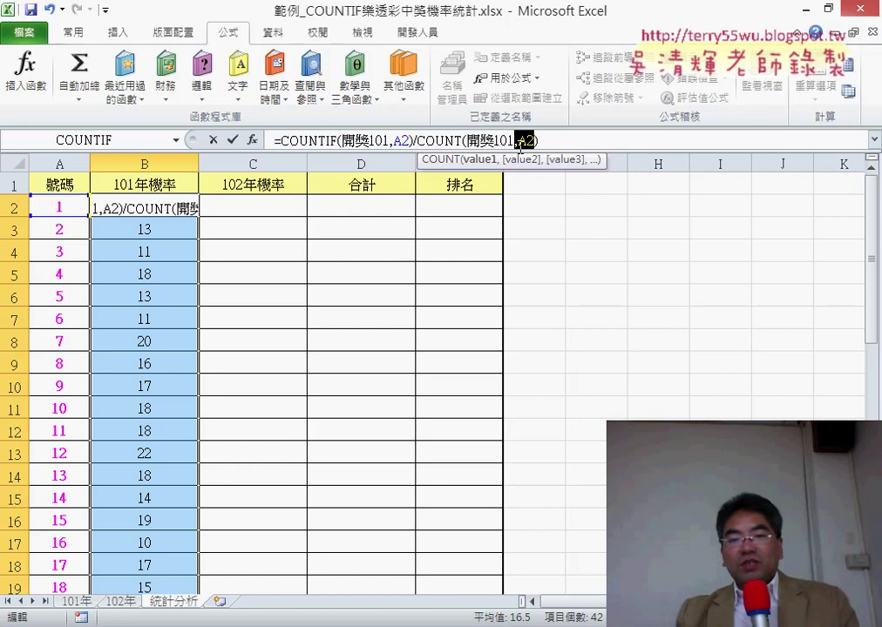
key("BackSpace")
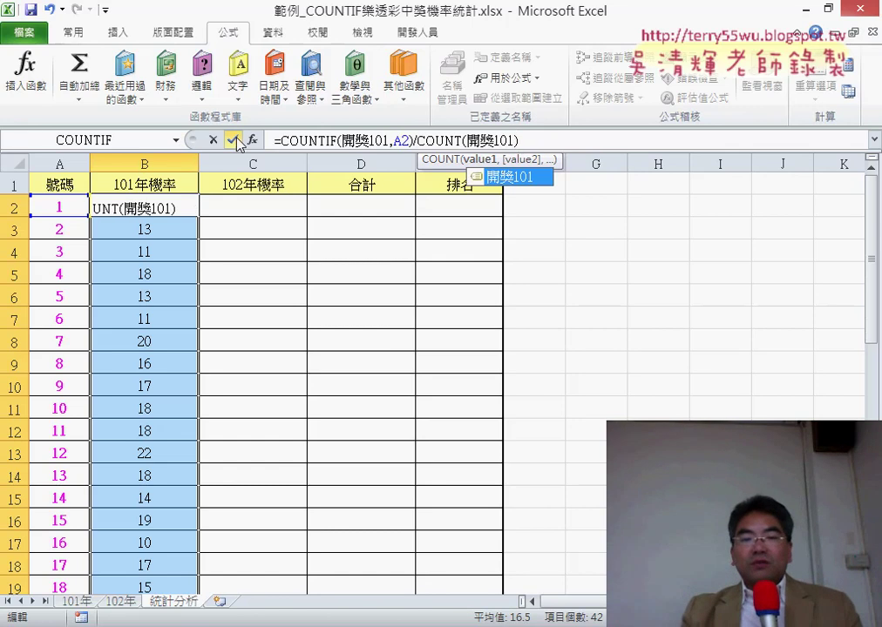
key("Return")
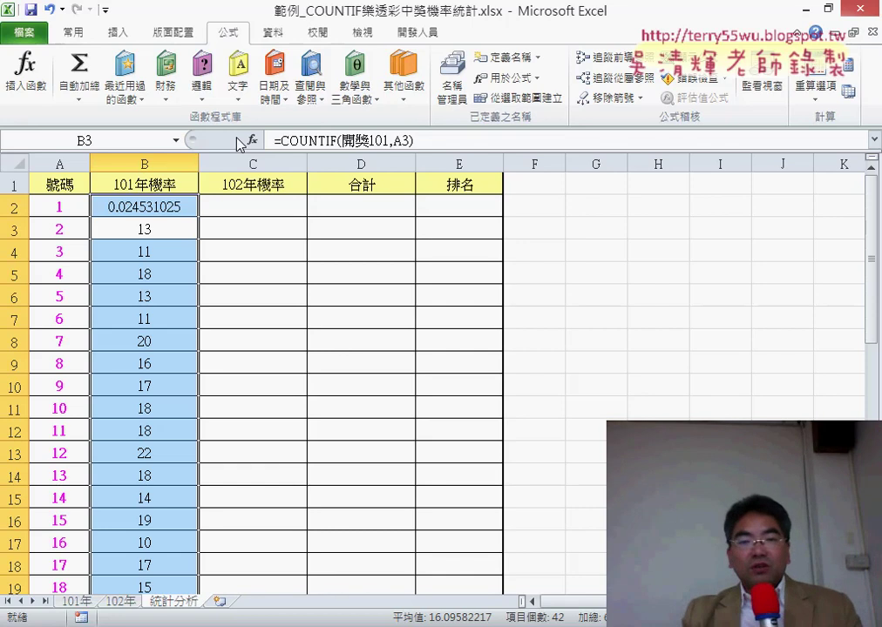
left_click(167, 206)
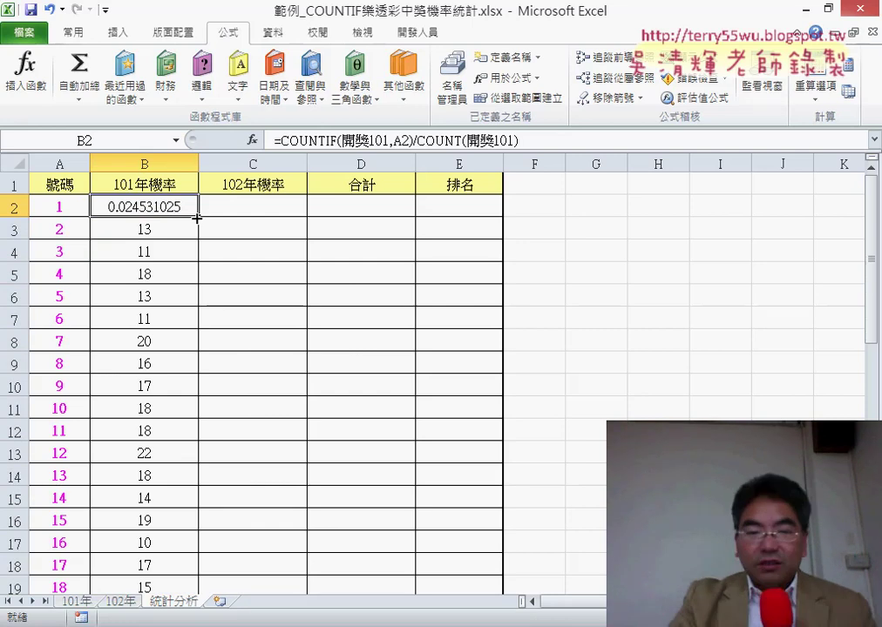
- Fill the 101 rate formula down column B and copy B2's formula text
double_click(198, 217)
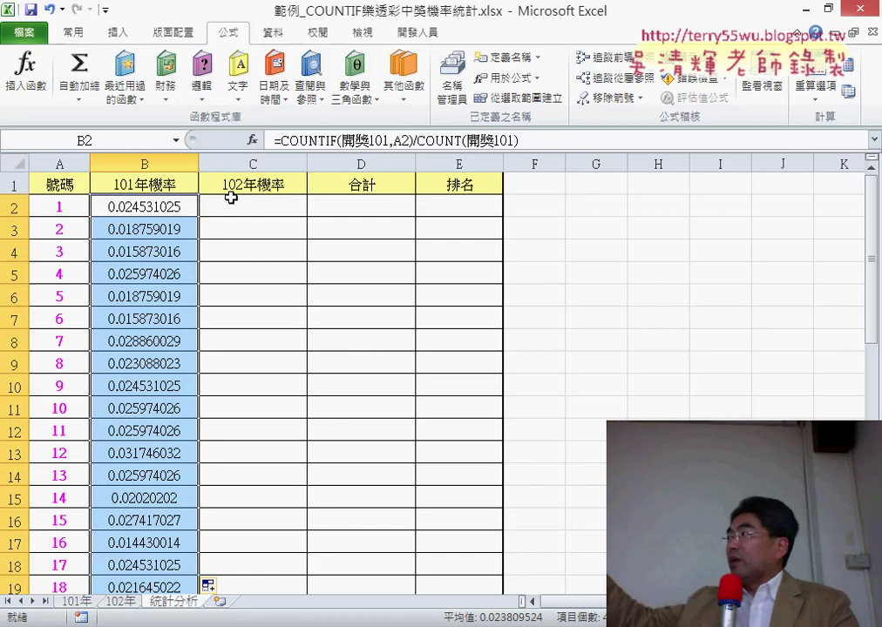
left_click(138, 210)
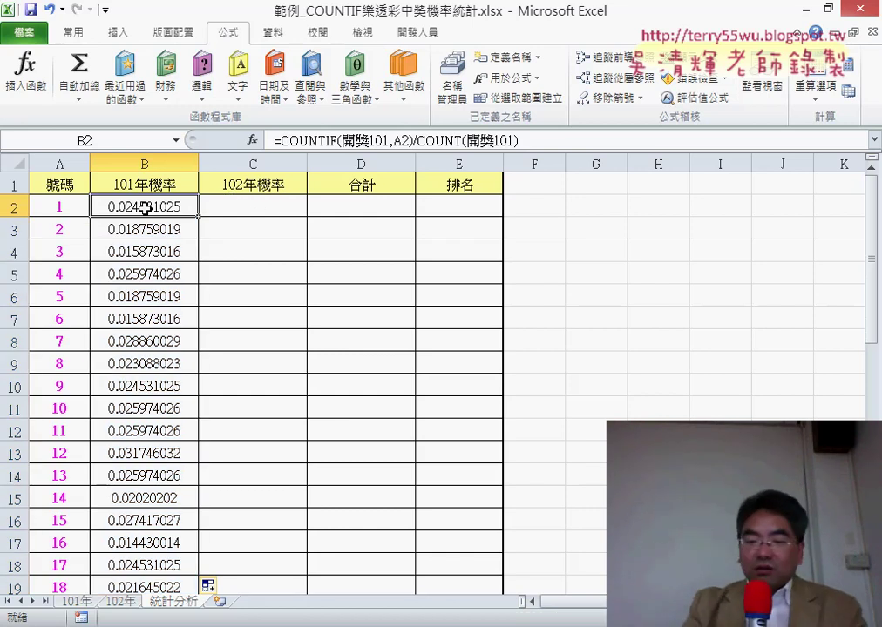
left_click_drag(276, 141, 455, 141)
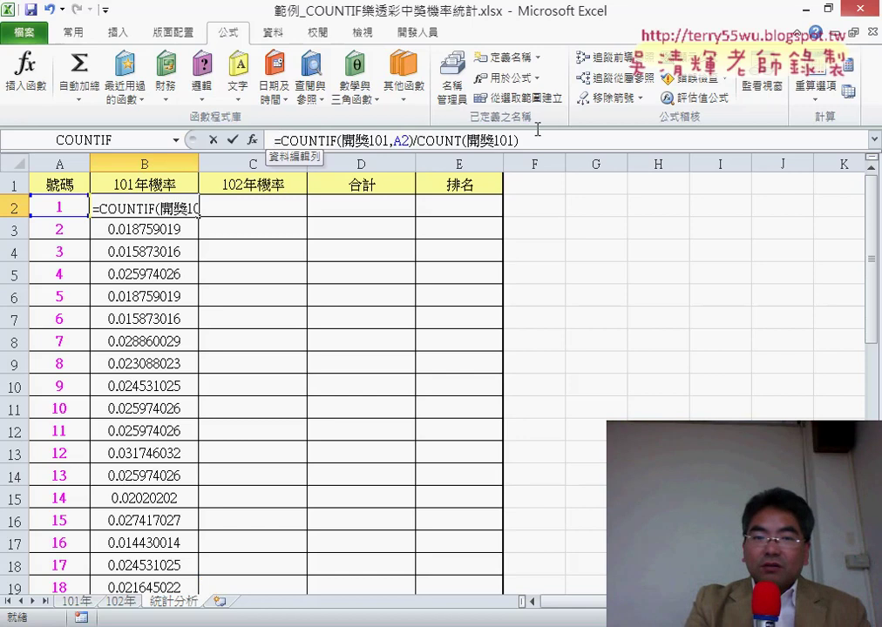
right_click(389, 142)
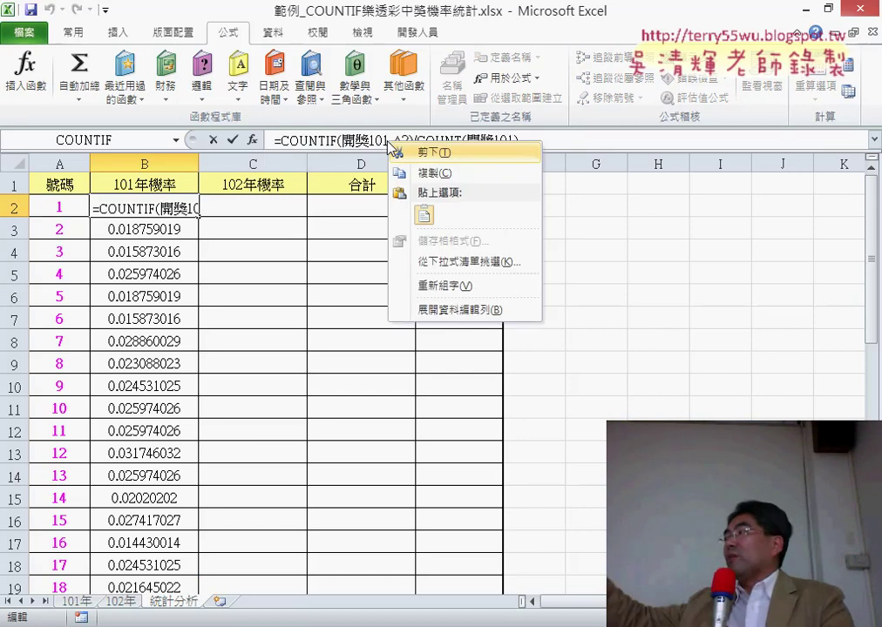
left_click(423, 175)
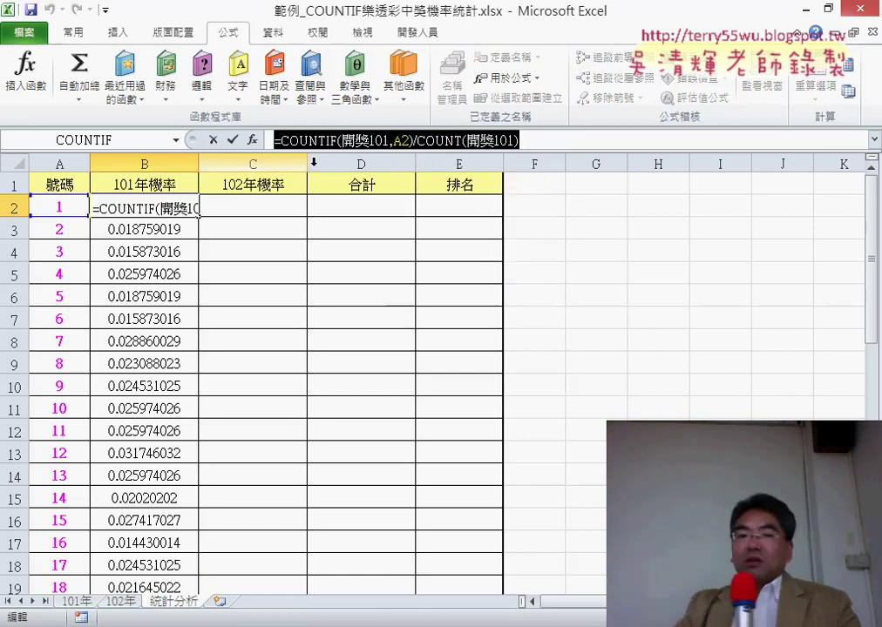
left_click(213, 140)
- Paste it into C2 as =COUNTIF(開獎102,A2)/COUNT(開獎102), giving 0.020604396
left_click(260, 205)
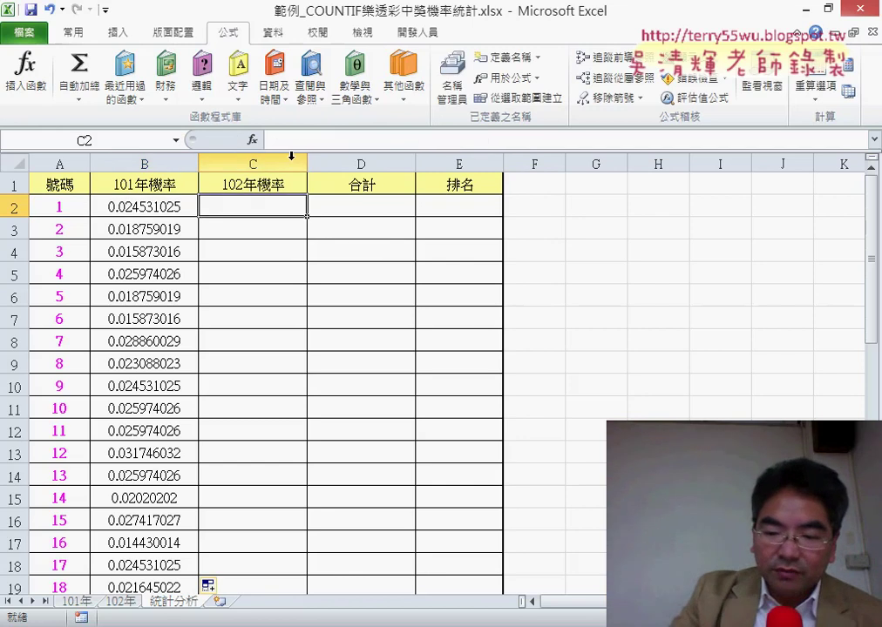
left_click(291, 141)
right_click(294, 144)
left_click(332, 213)
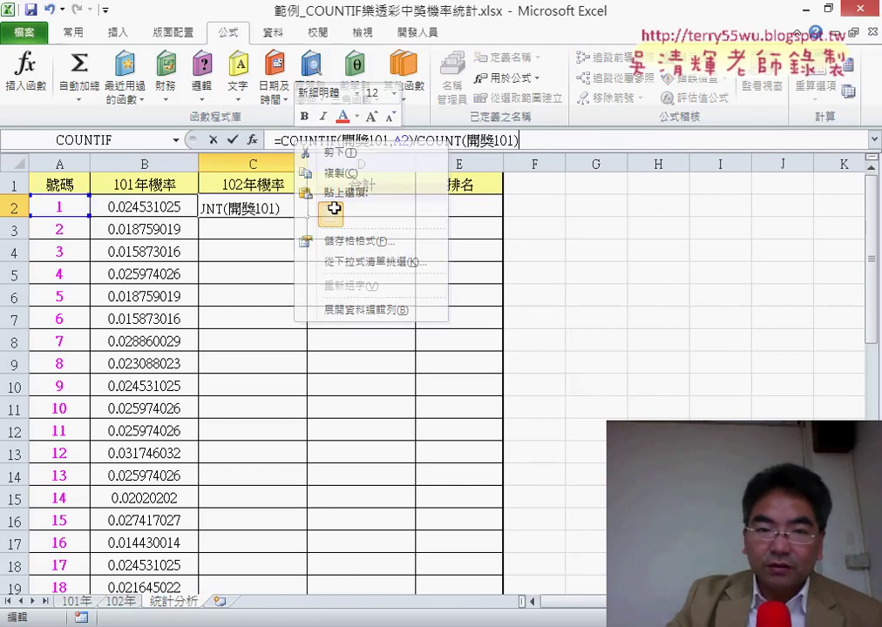
left_click(385, 141)
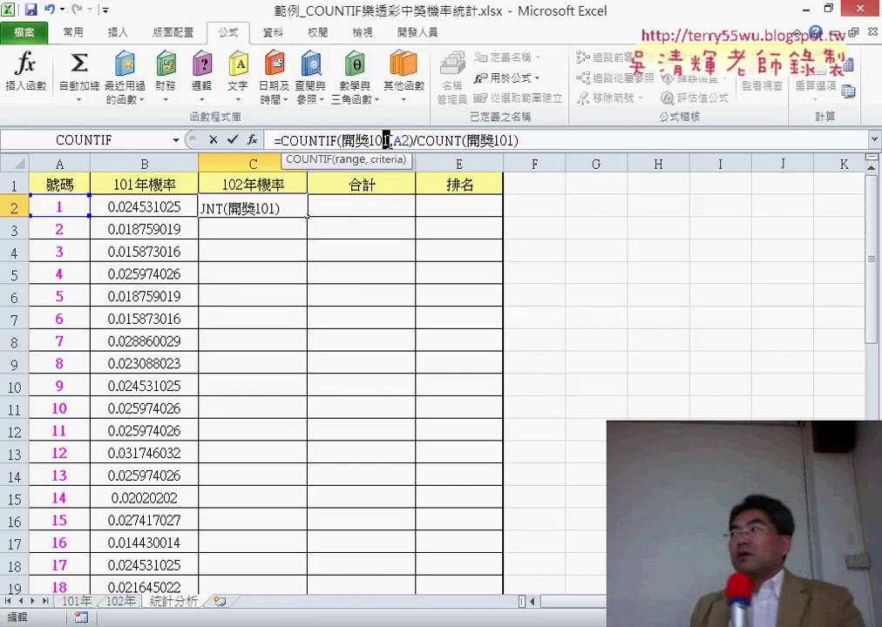
key("BackSpace")
type("2")
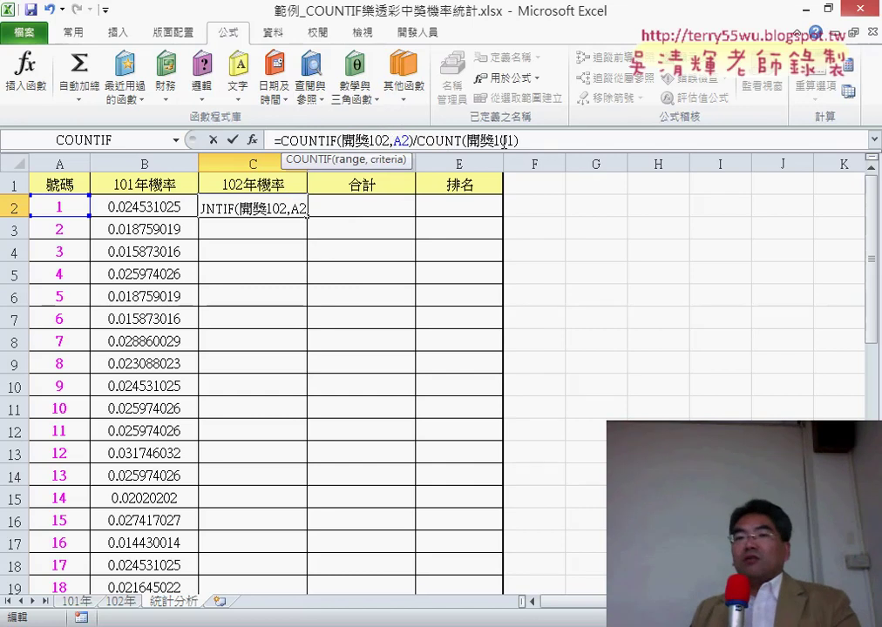
left_click(517, 140)
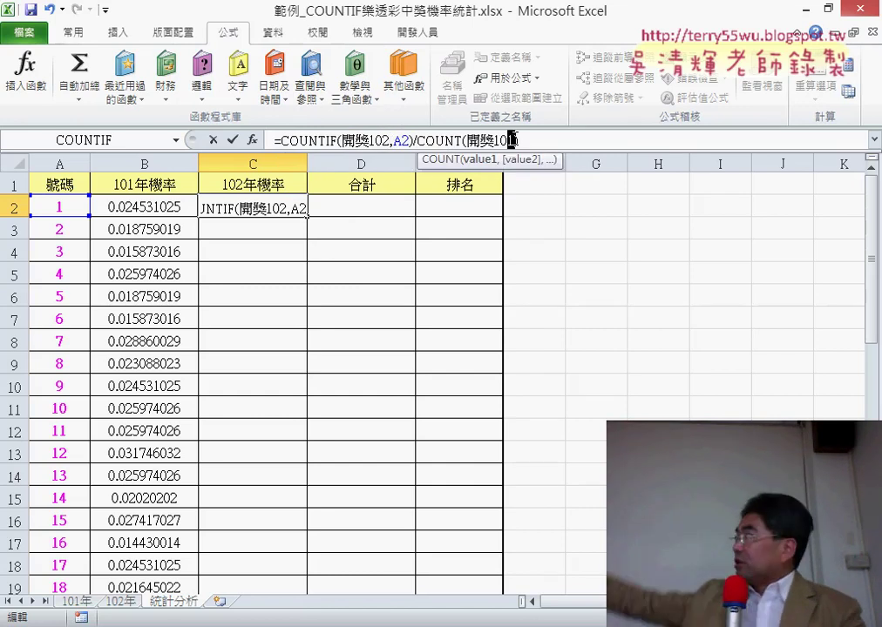
key("BackSpace")
type("2")
key("Return")
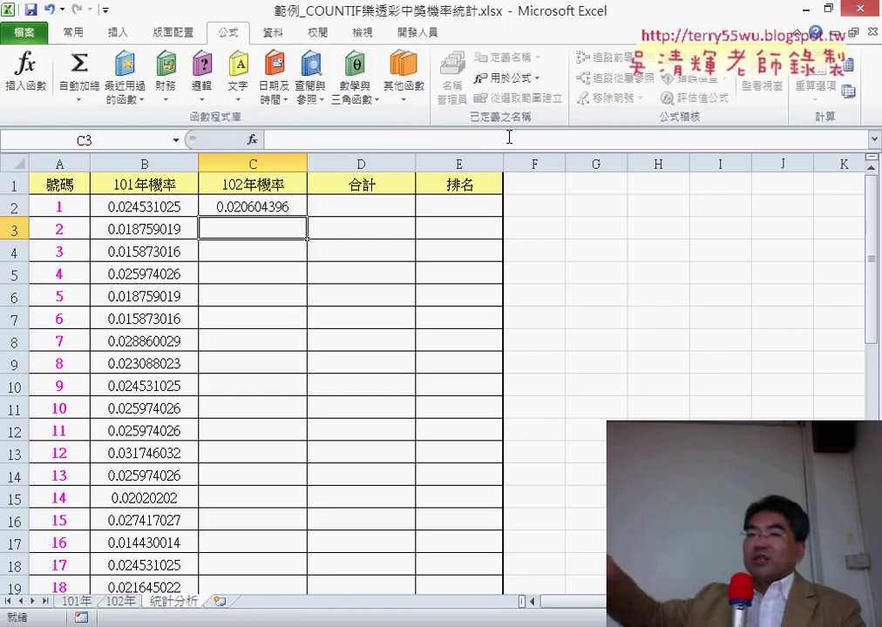
left_click(279, 206)
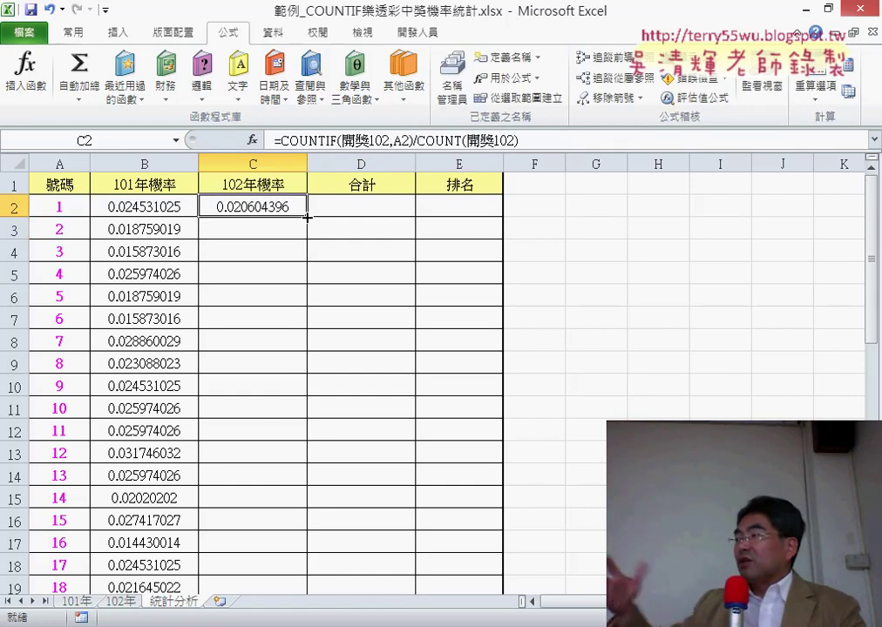
- Fill the 102年機率 formula down column C, then select B2:C43 for cell formatting
double_click(308, 216)
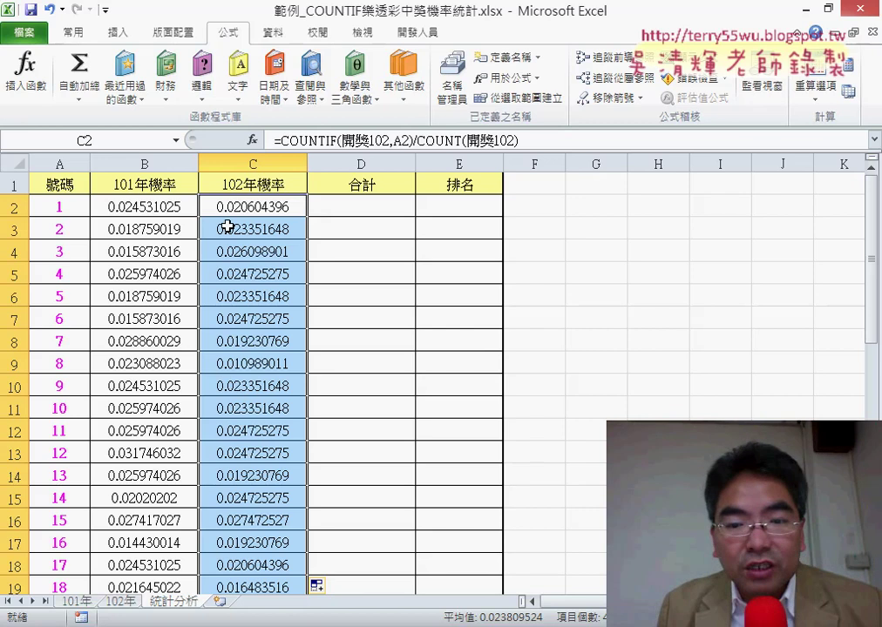
left_click(162, 207)
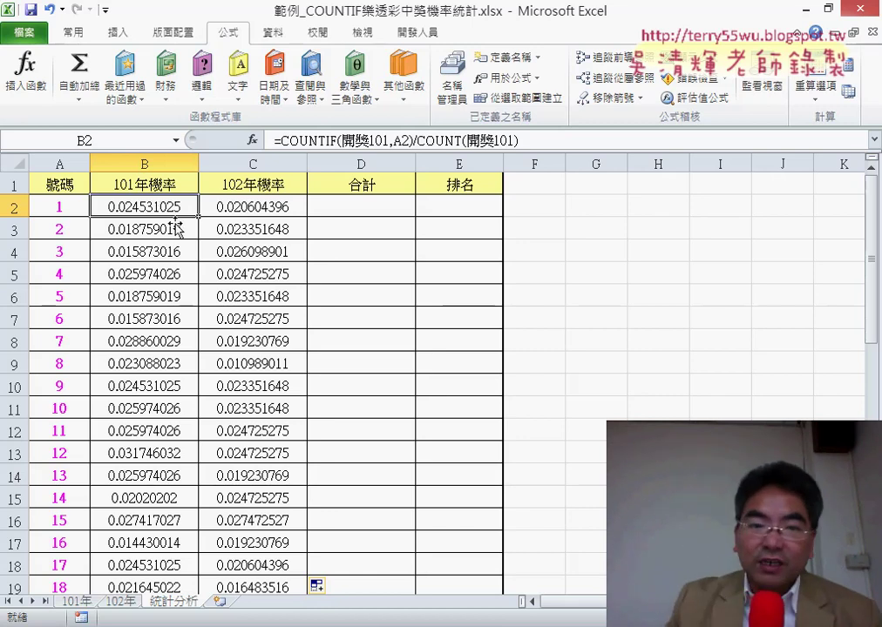
left_click(273, 214, "shift")
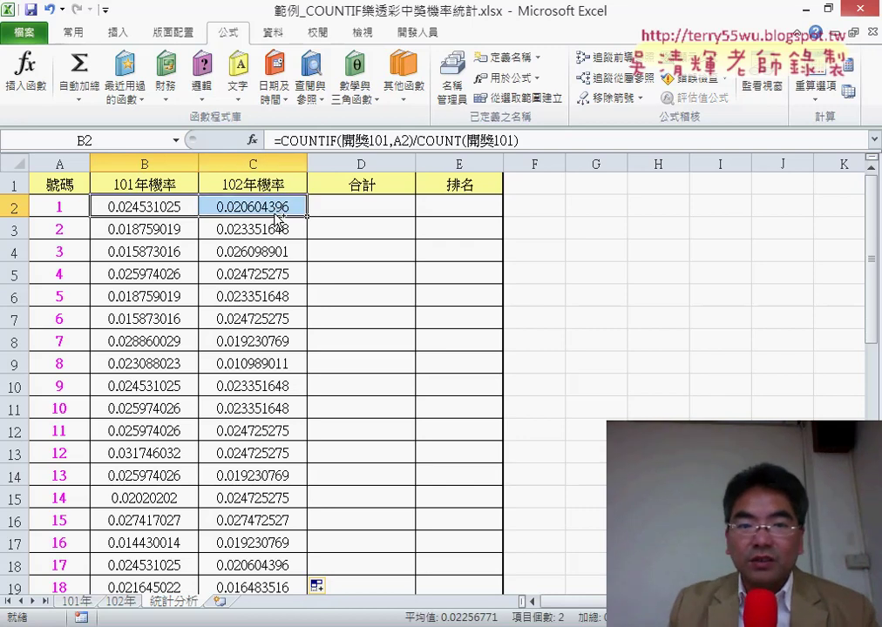
key("ctrl+shift+Down")
right_click(280, 268)
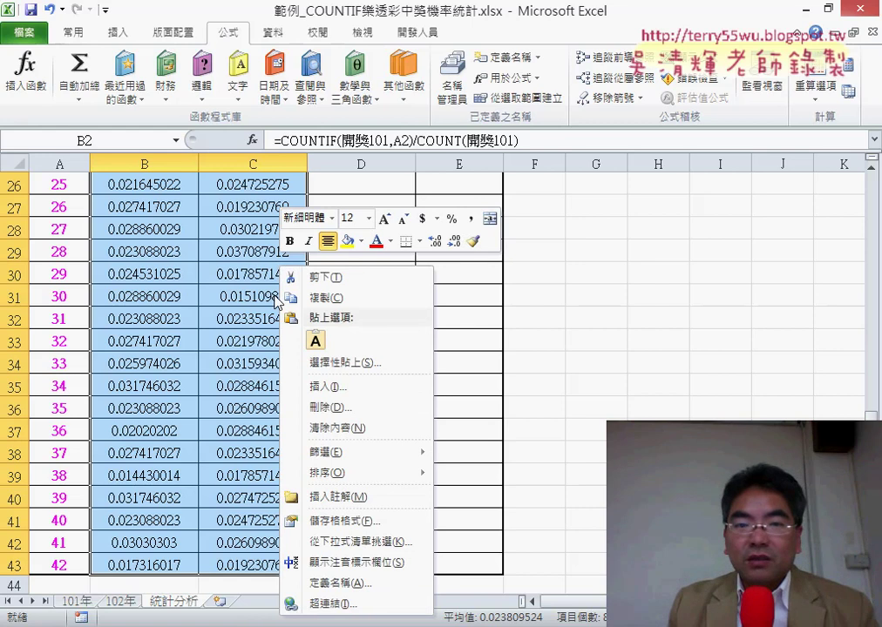
key("Escape")
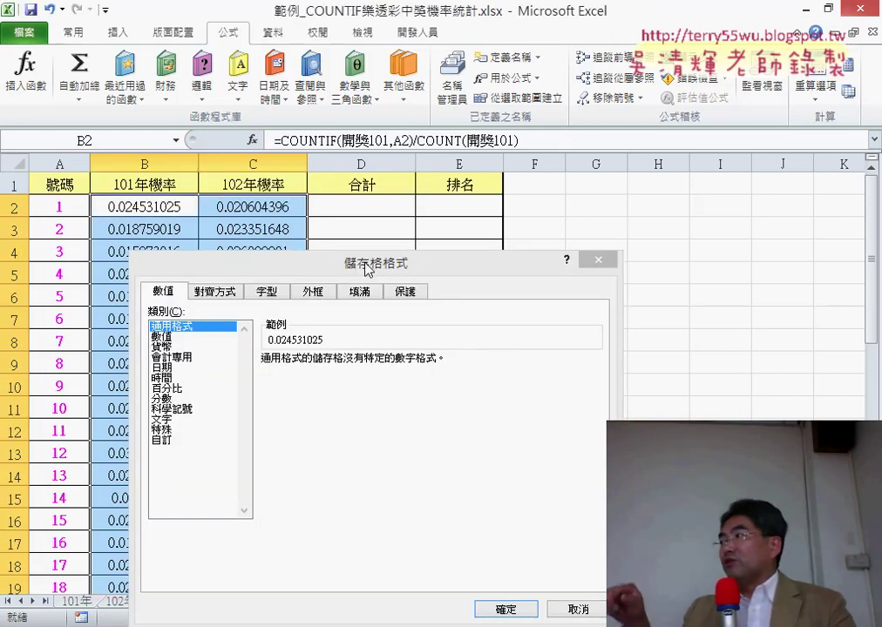
- Apply the custom number format ????? / 10000 to the 101年機率 and 102年機率 columns
mouse_move(368, 269)
left_mouse_down()
mouse_move(438, 147)
mouse_move(331, 80)
left_mouse_up()
left_click(227, 252)
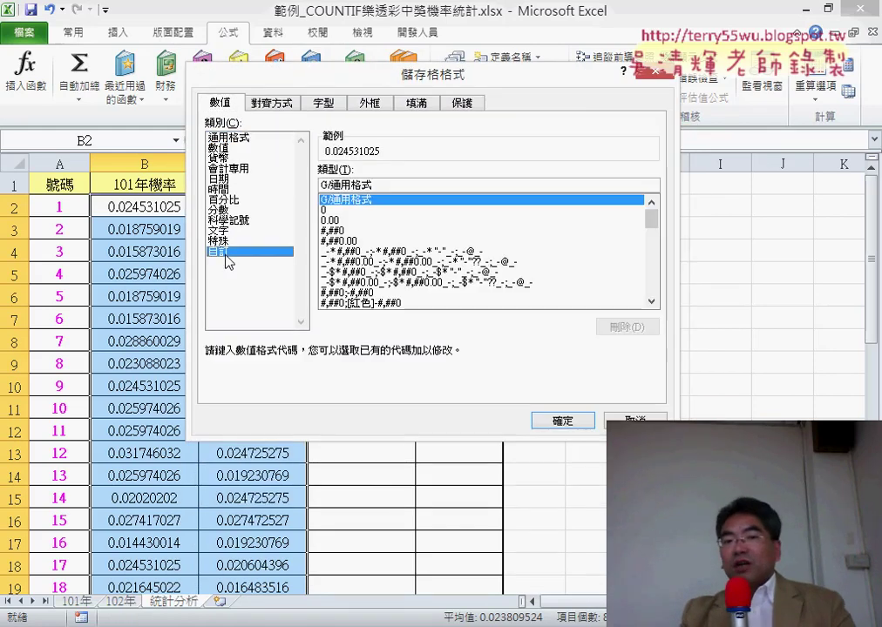
left_click_drag(381, 180, 316, 181)
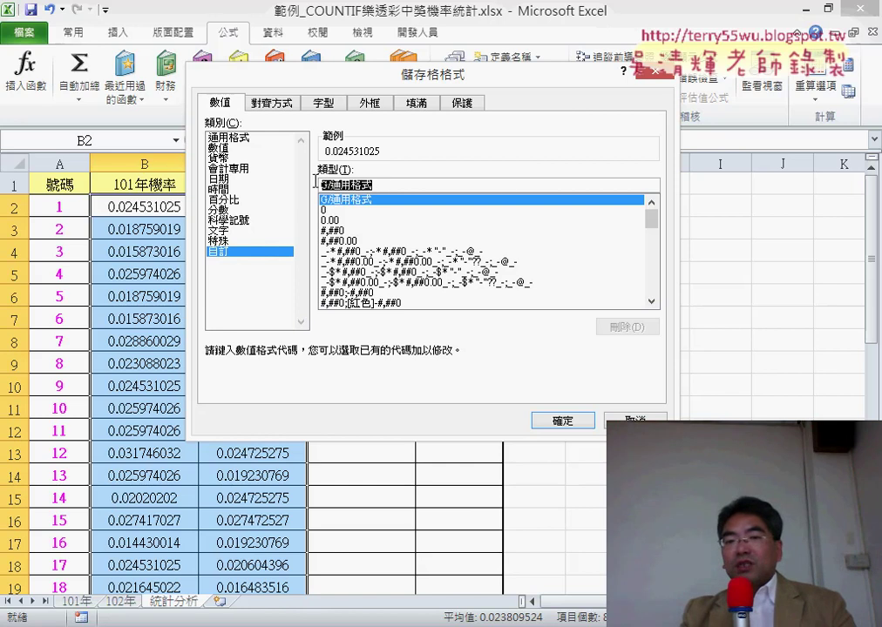
key("Delete")
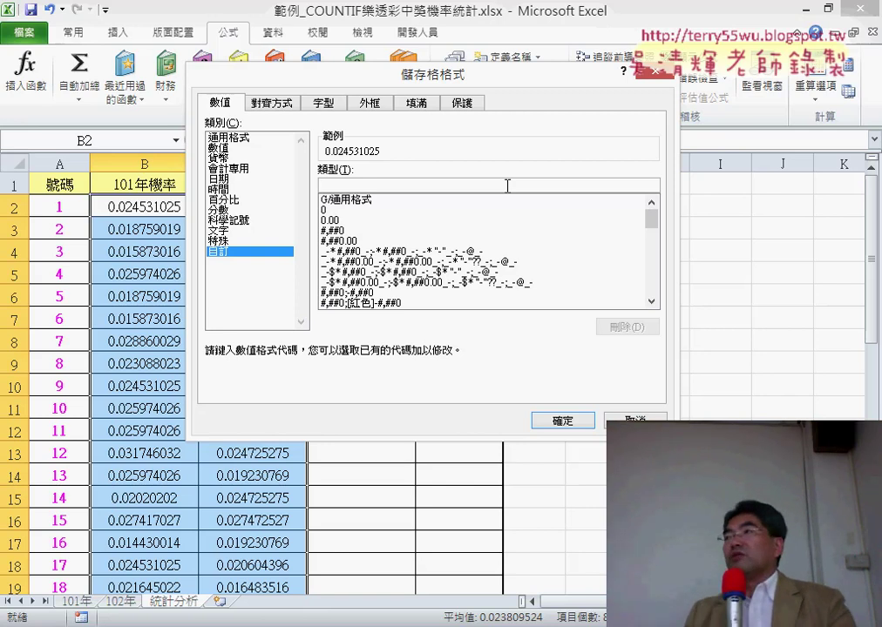
type("??")
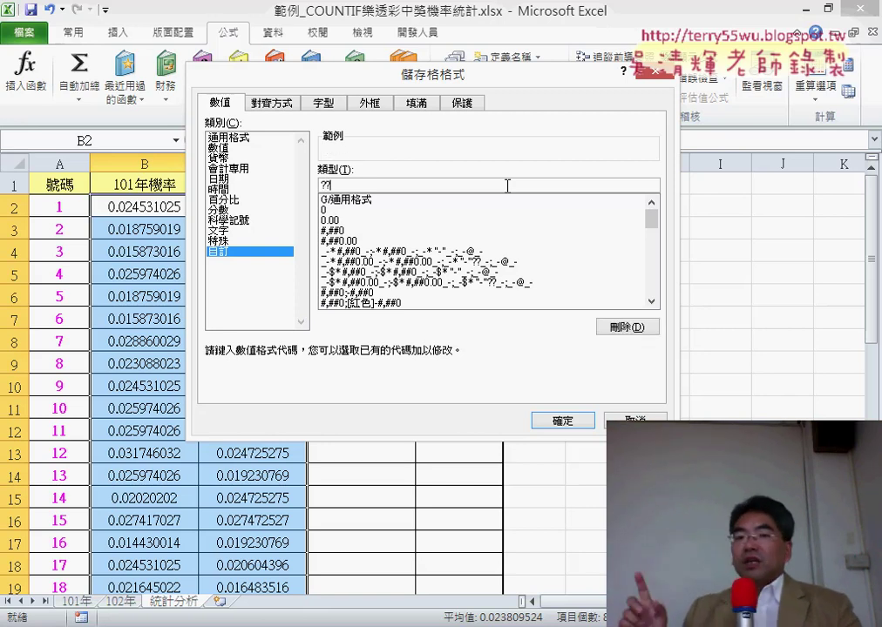
type("???")
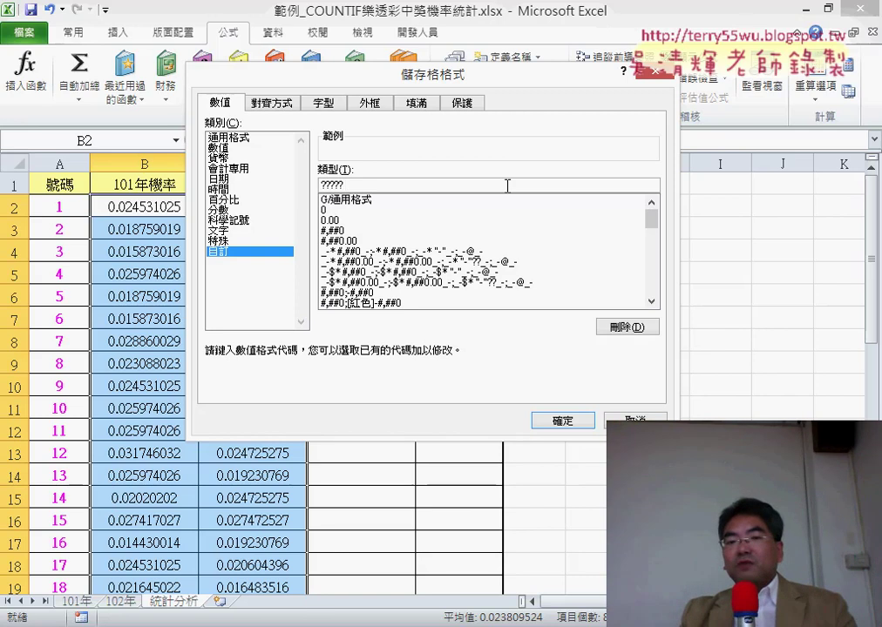
type("/10")
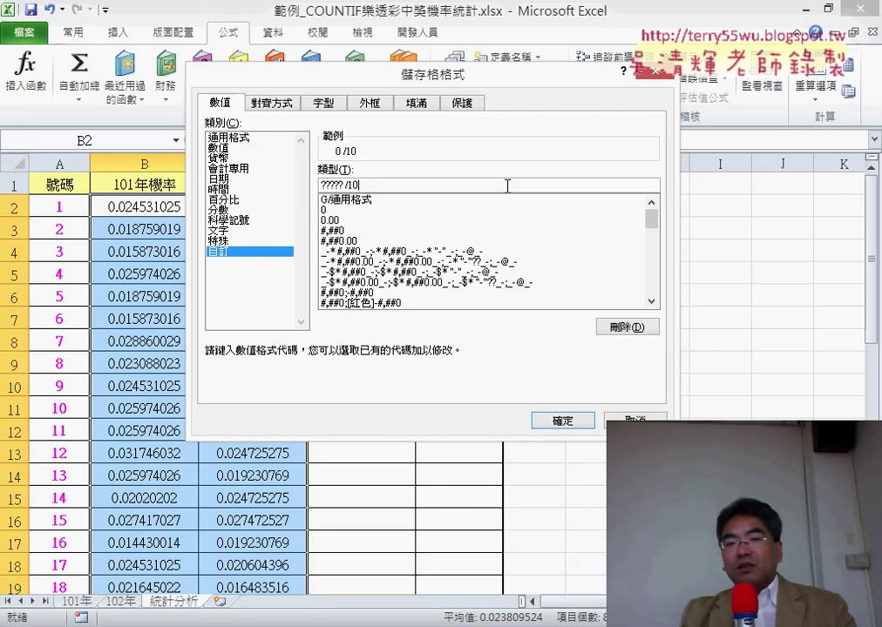
type("000")
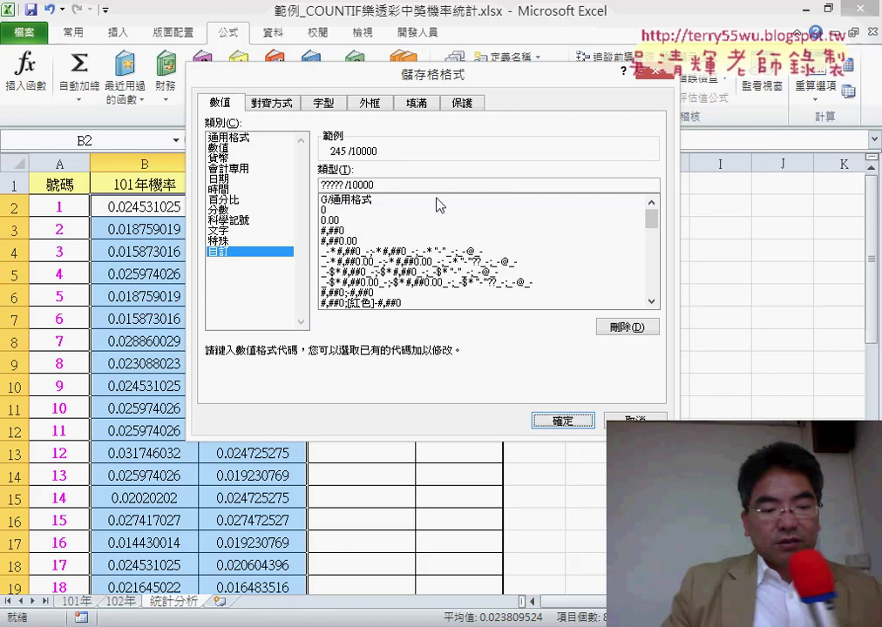
left_click(346, 185)
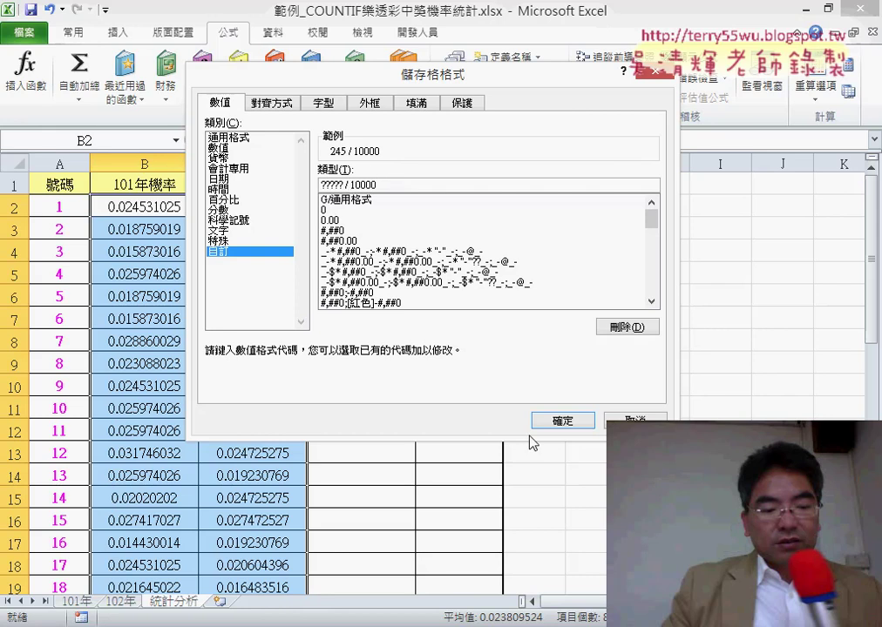
left_click(563, 421)
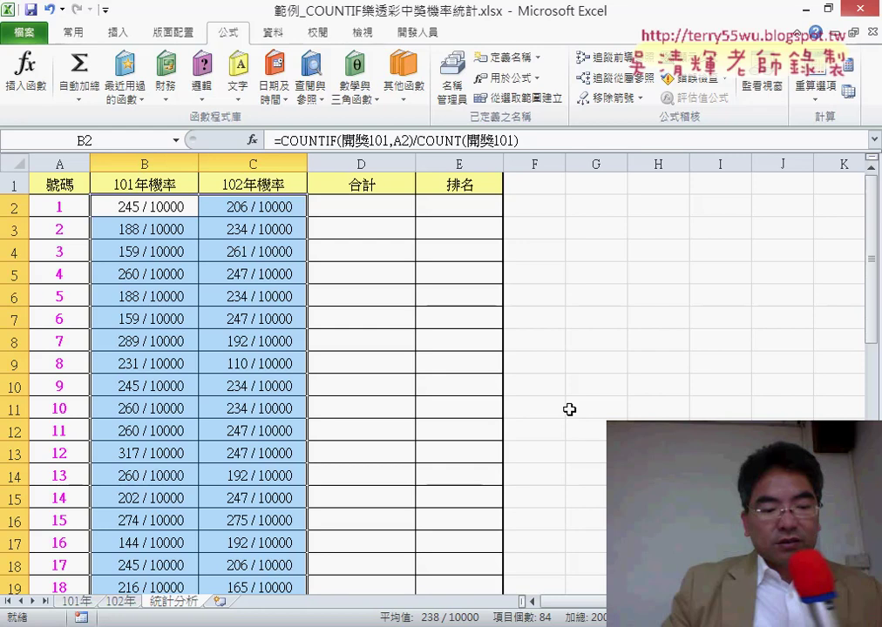
- Enter =B2+C2 in D2 and fill it down the 合計 column
left_click(394, 208)
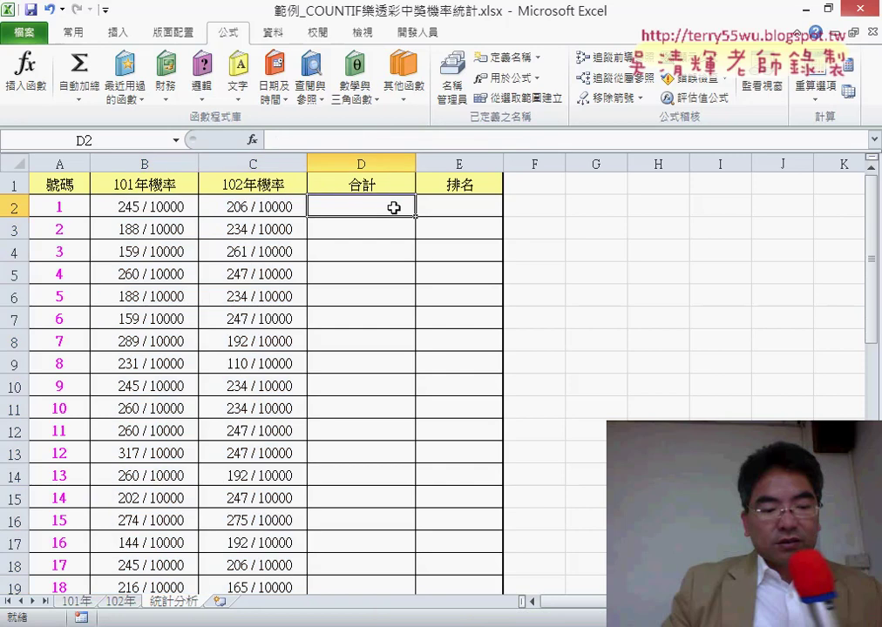
type("ㄦ")
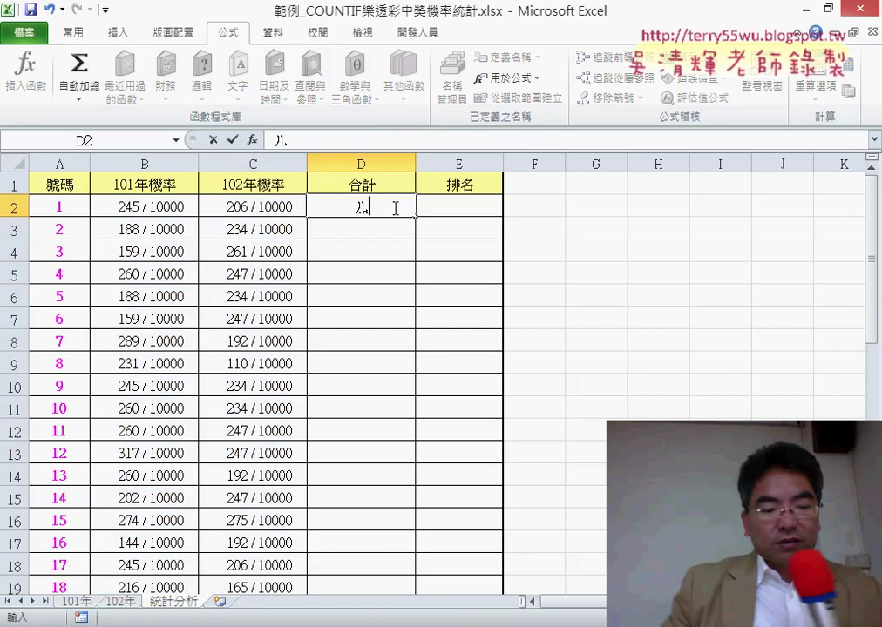
key("BackSpace")
type("=")
left_click(187, 209)
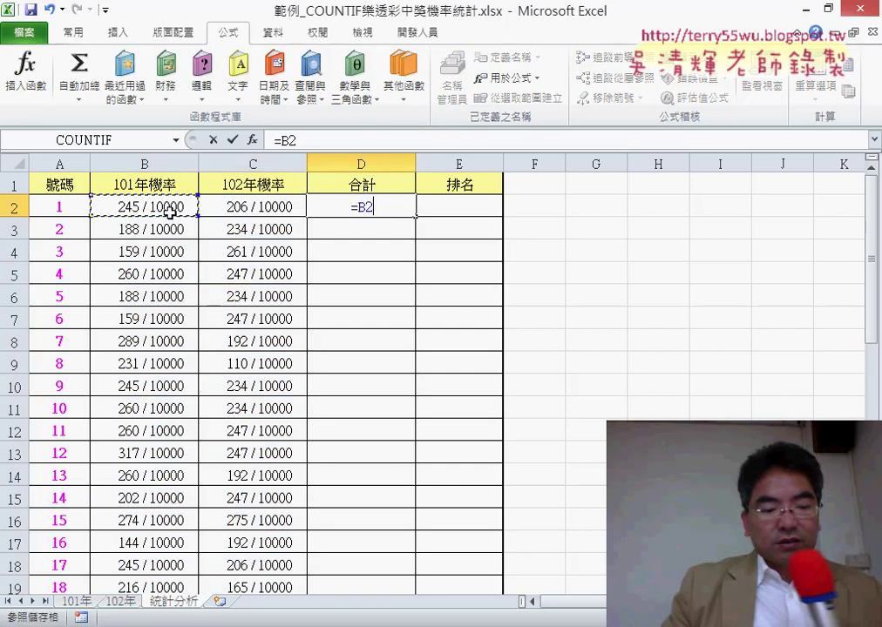
type("+")
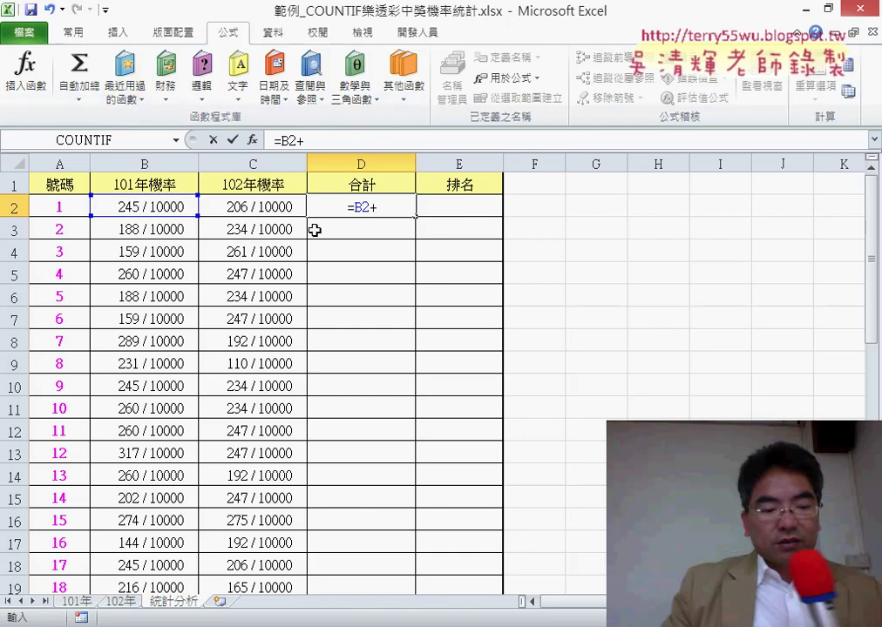
left_click(276, 206)
left_click(233, 139)
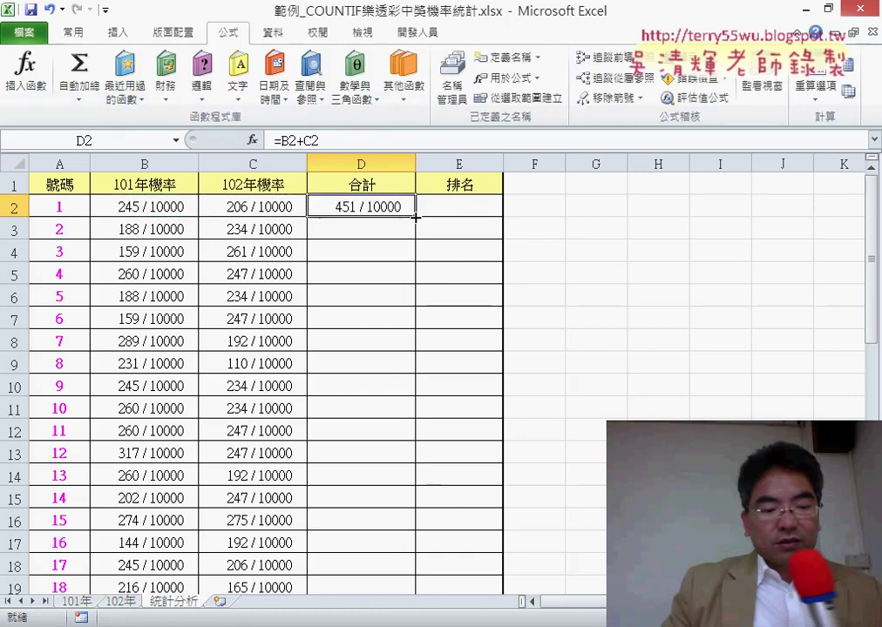
double_click(414, 216)
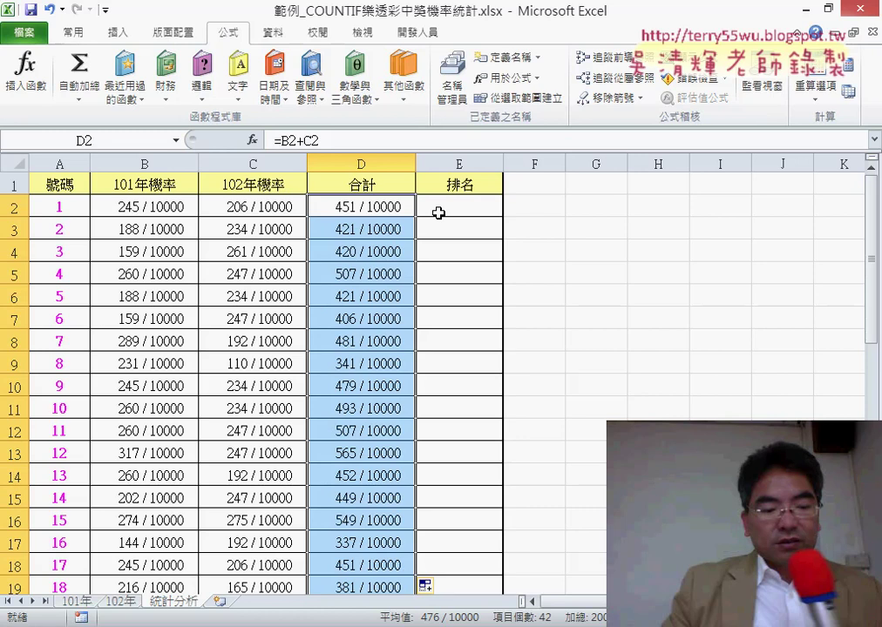
left_click(457, 208)
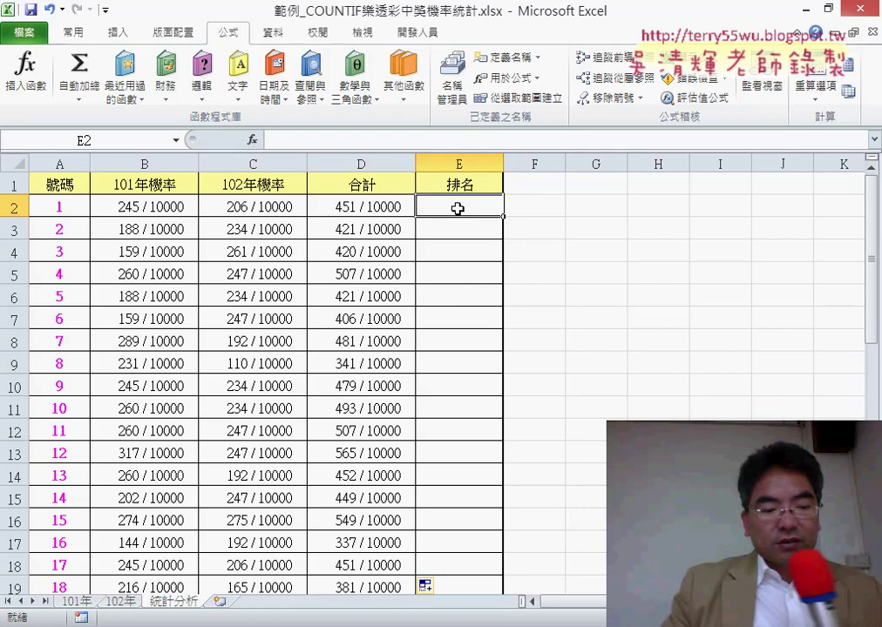
- Insert the RANK.EQ function from the 統計 category into cell E2
left_click(252, 140)
mouse_move(599, 182)
left_mouse_down()
mouse_move(582, 227)
mouse_move(648, 91)
left_mouse_up()
left_click(639, 157)
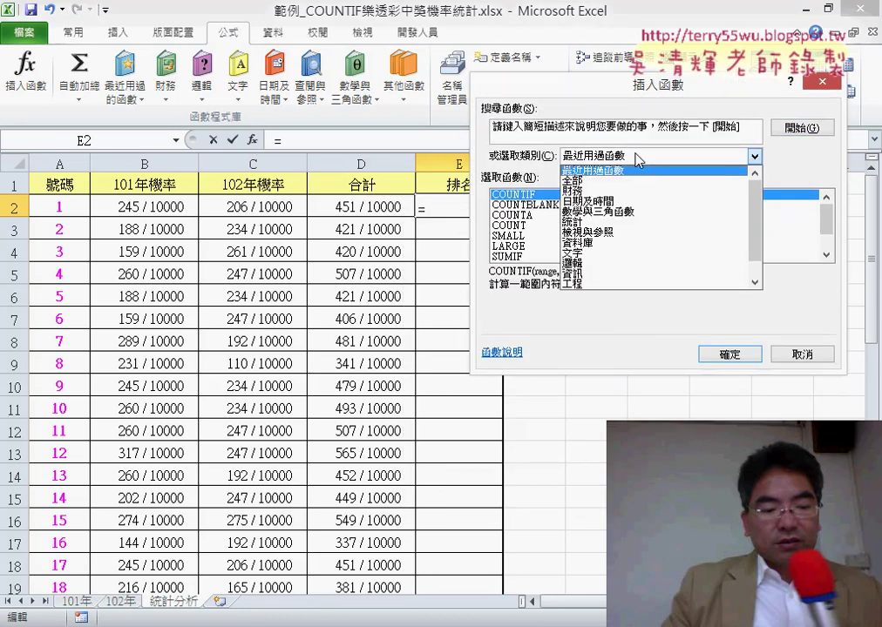
left_click(634, 223)
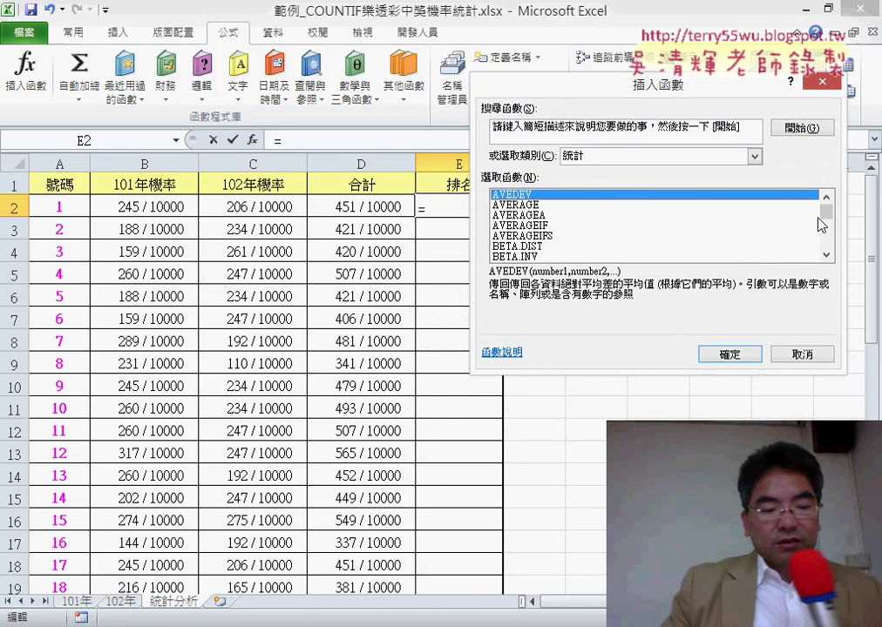
left_click_drag(824, 216, 829, 229)
left_click_drag(830, 242, 830, 238)
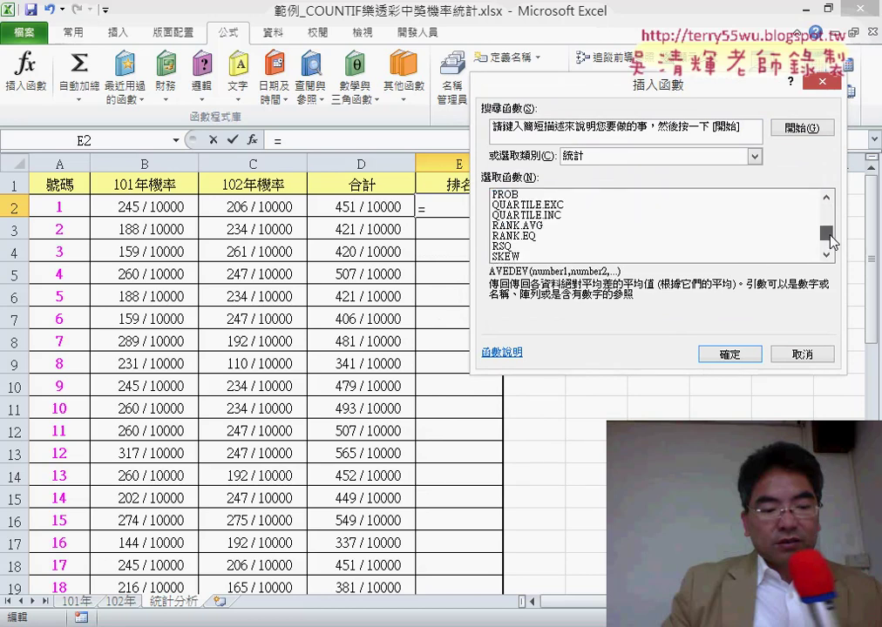
left_click(542, 236)
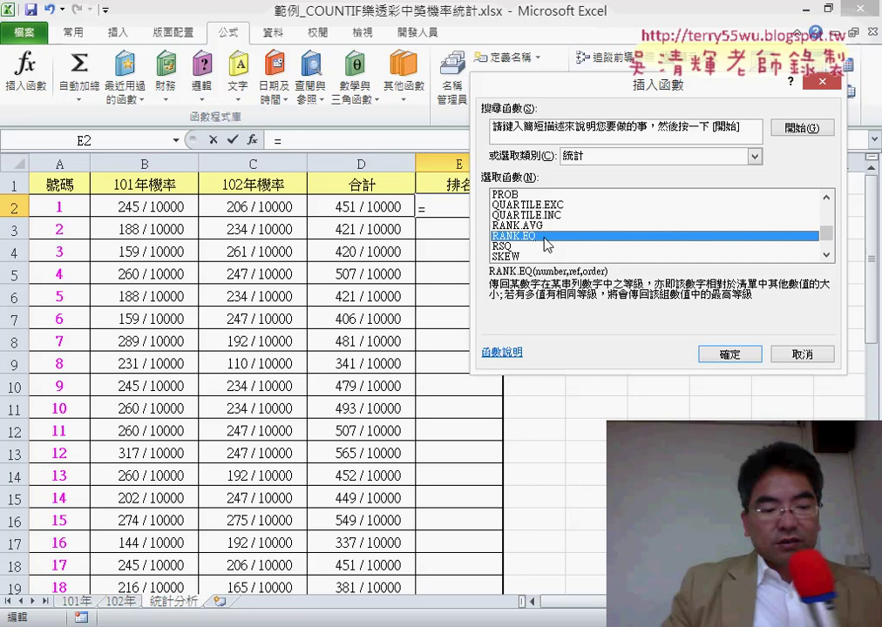
left_click(729, 354)
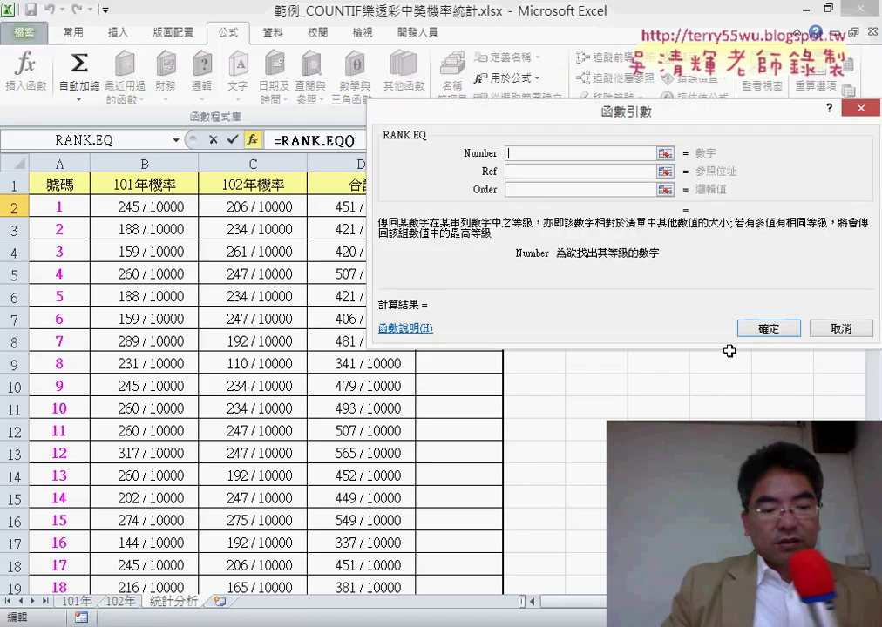
- Fill in RANK.EQ with Number D2 and Ref D2:D43, leaving Order blank
left_click_drag(603, 108, 731, 144)
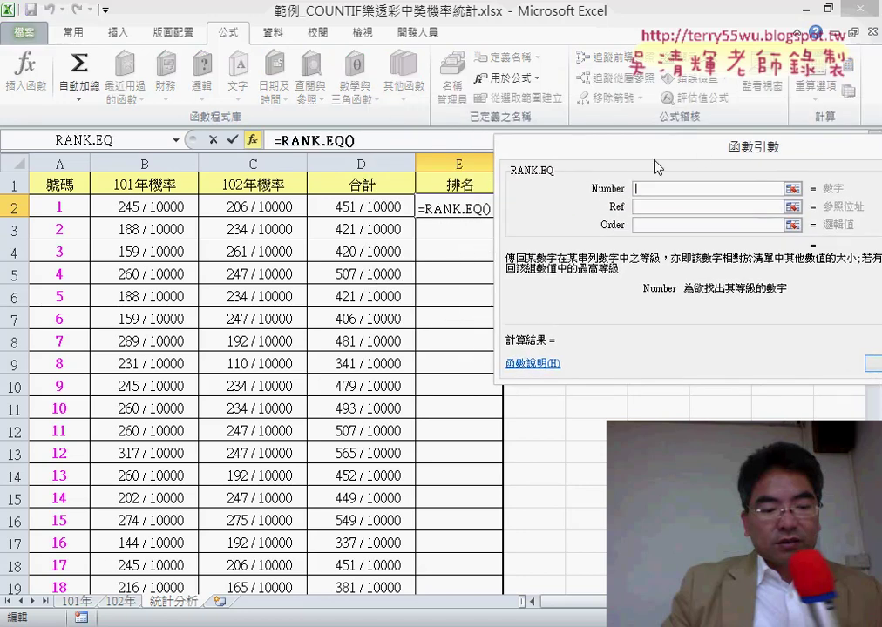
left_click(381, 207)
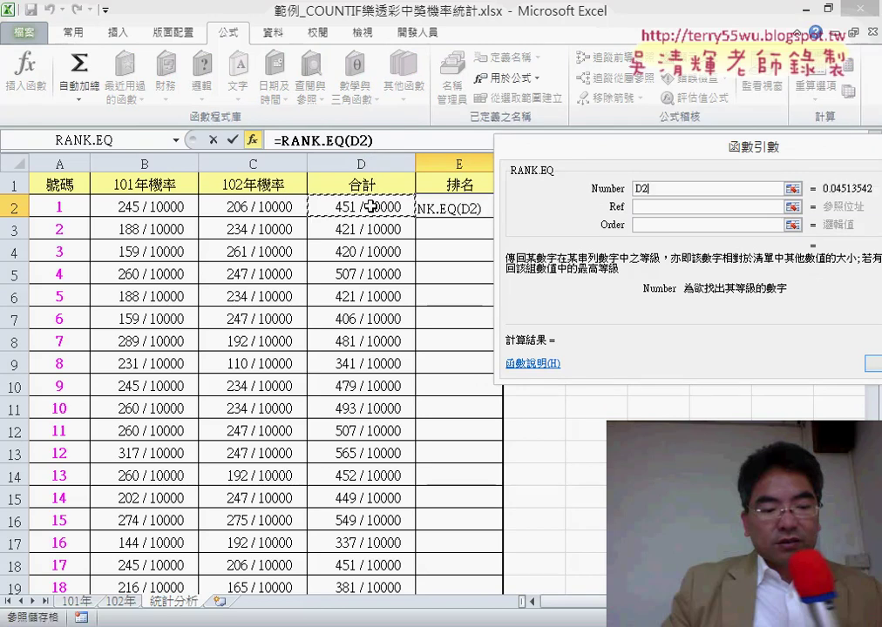
left_click(657, 208)
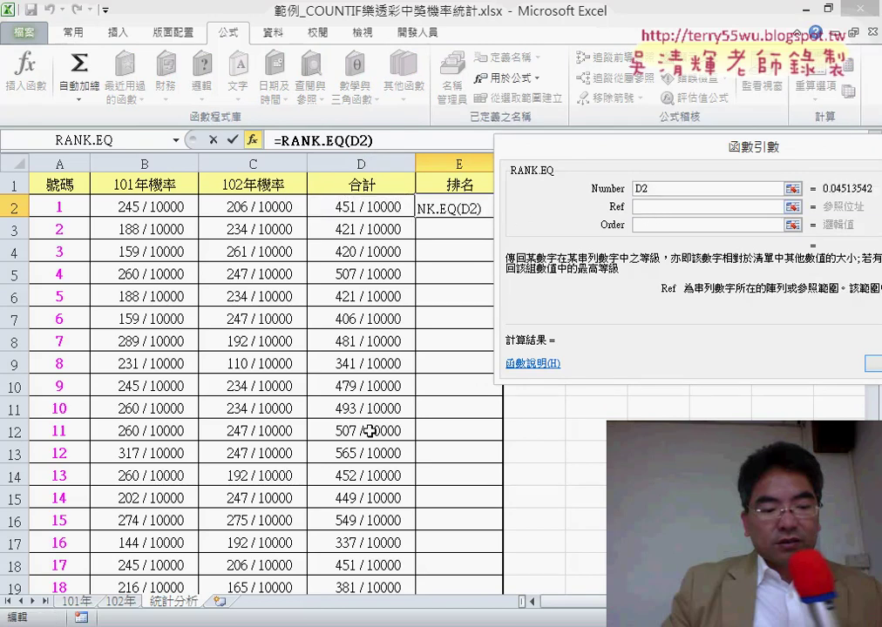
left_click(358, 209)
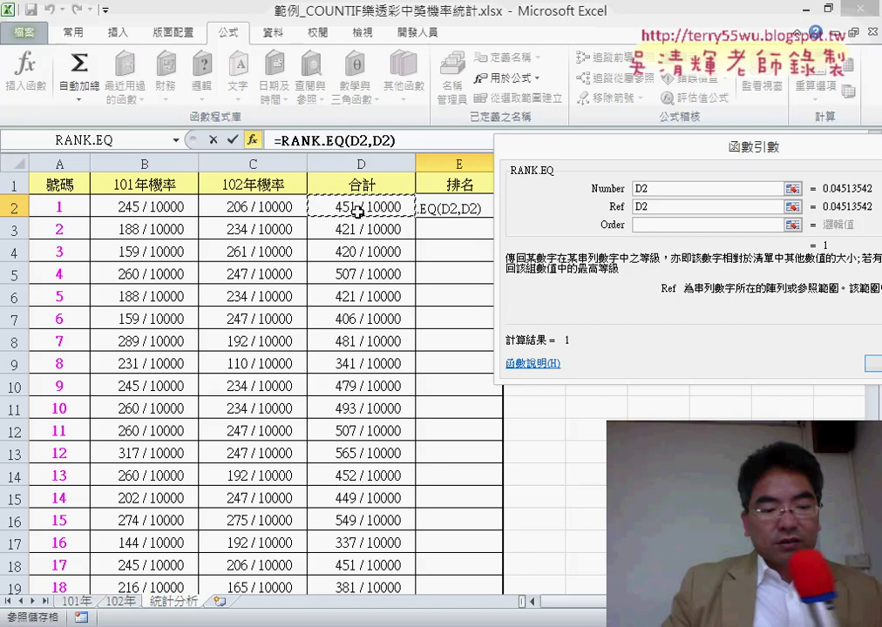
key("ctrl+shift+Down")
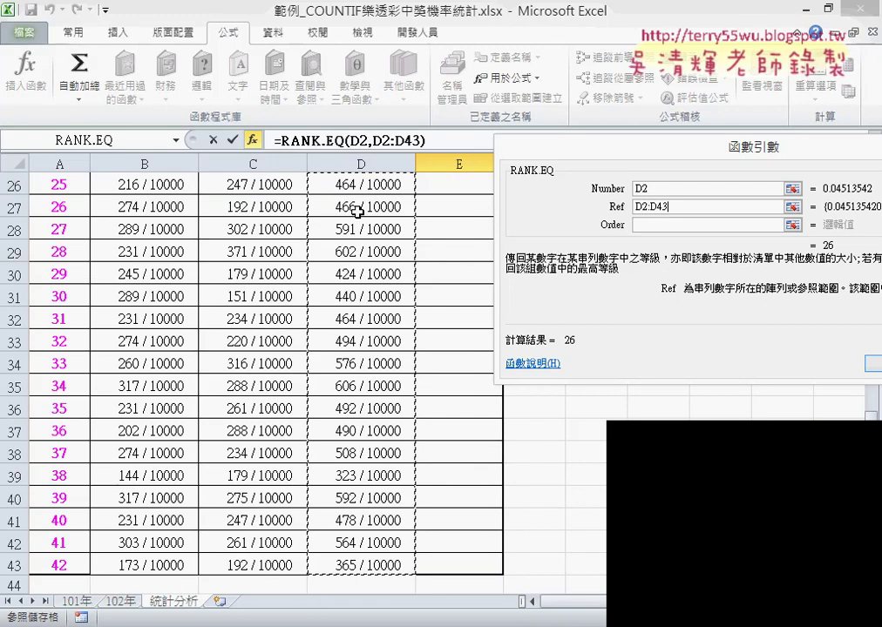
double_click(664, 207)
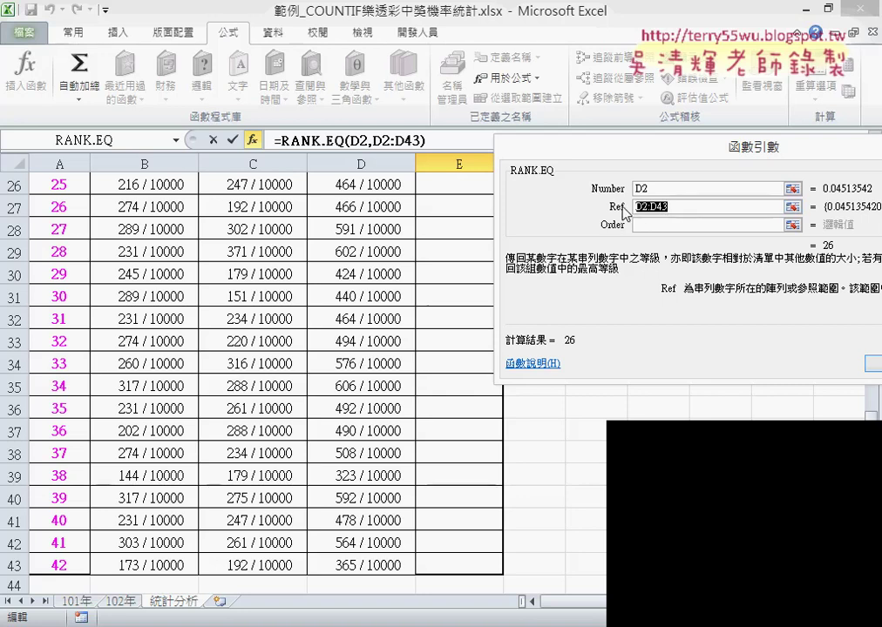
left_click(662, 185)
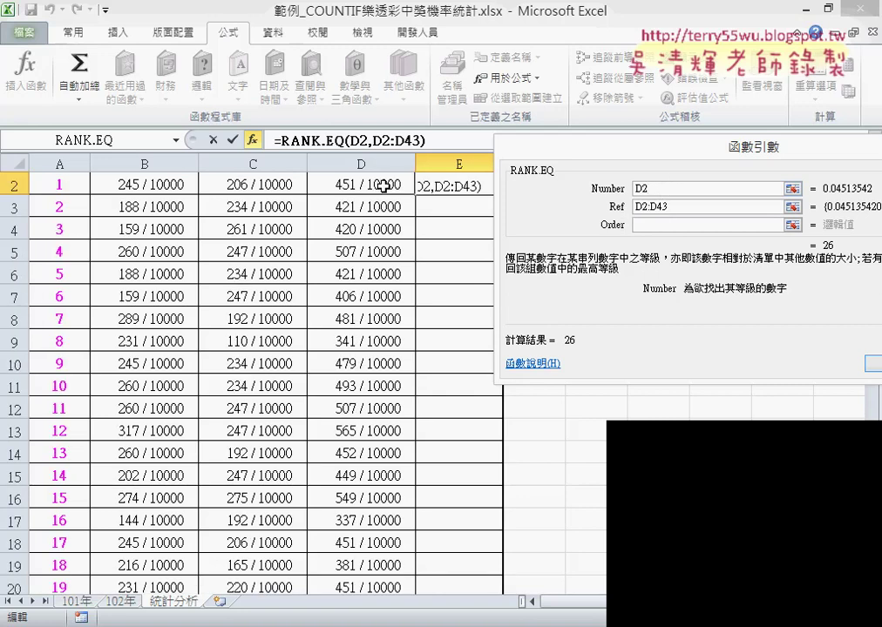
double_click(674, 206)
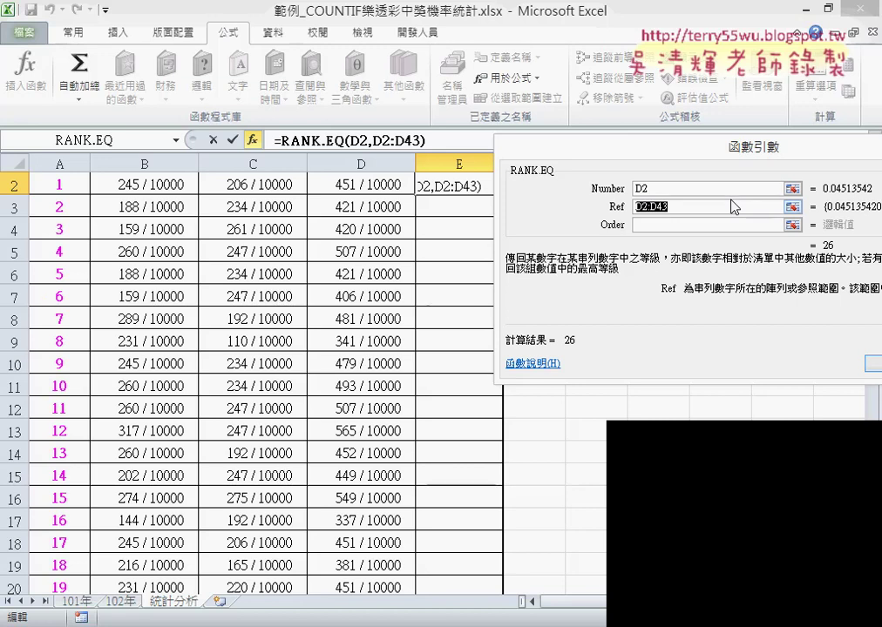
left_click_drag(710, 160, 527, 177)
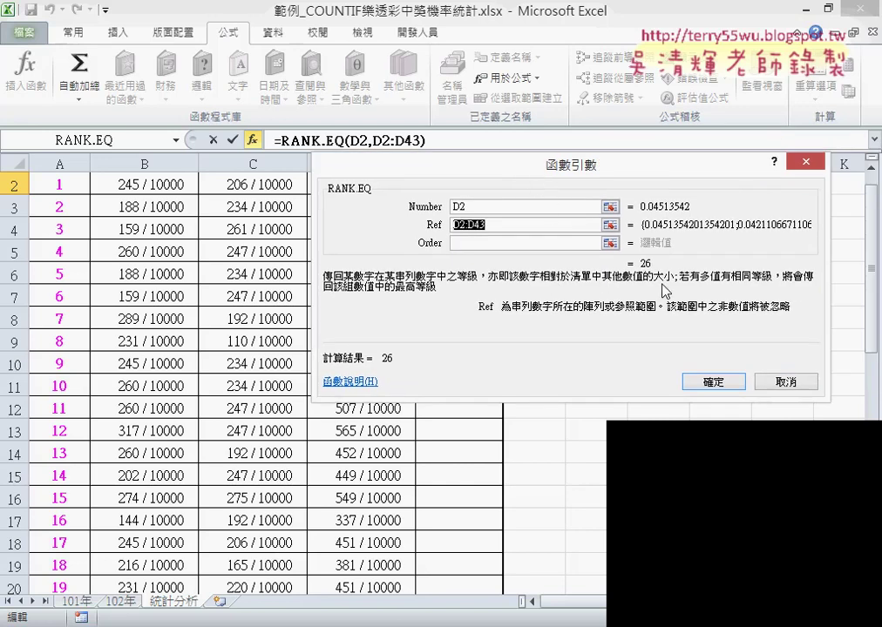
key("Tab")
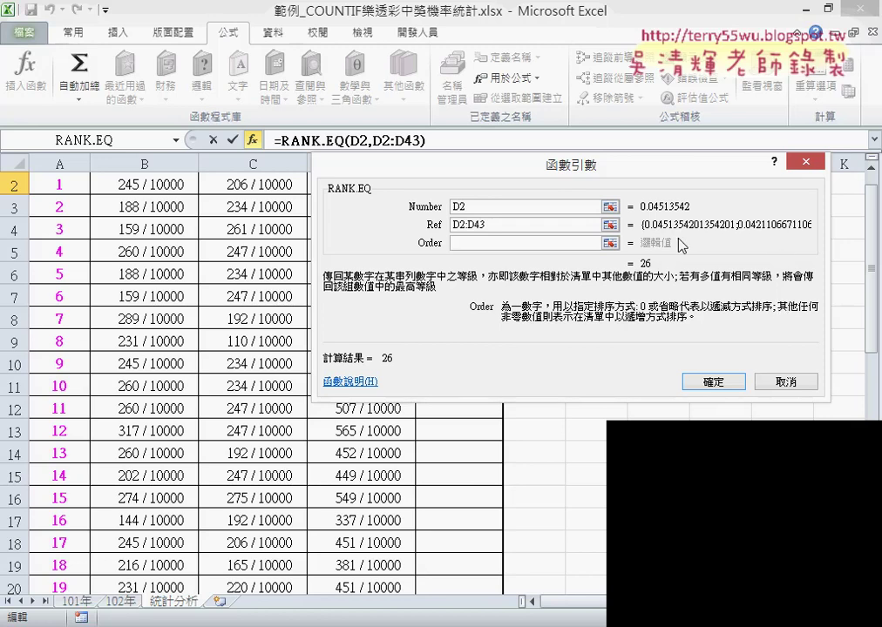
left_click(711, 382)
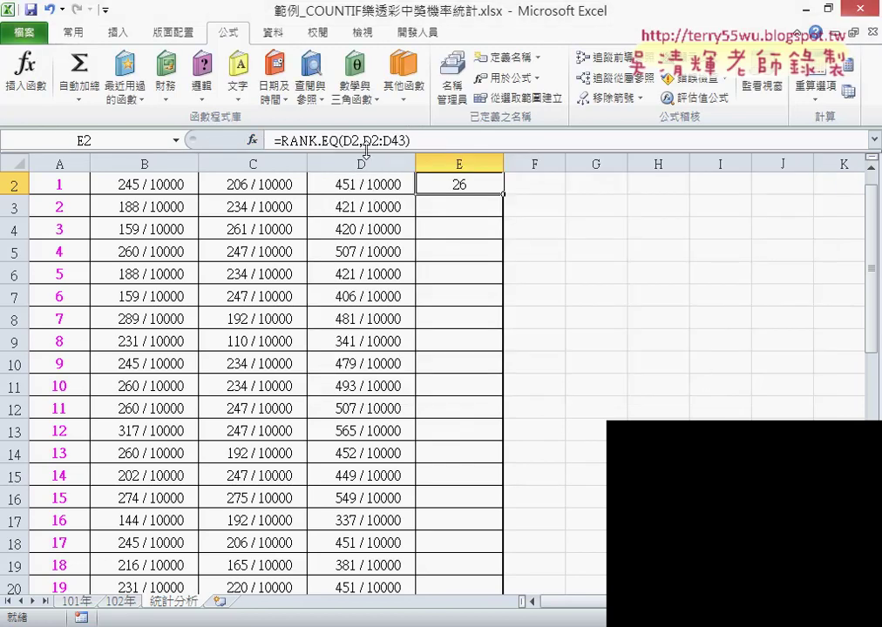
- Change E2's range to D$2:D$43 and fill the ranking formula down column E
left_click_drag(363, 140, 415, 141)
key("F4")
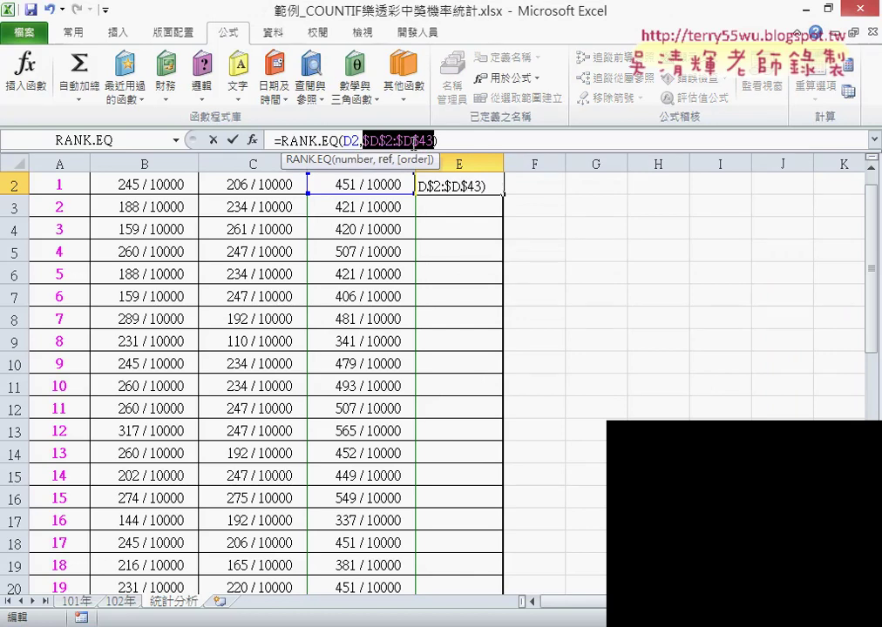
key("F4")
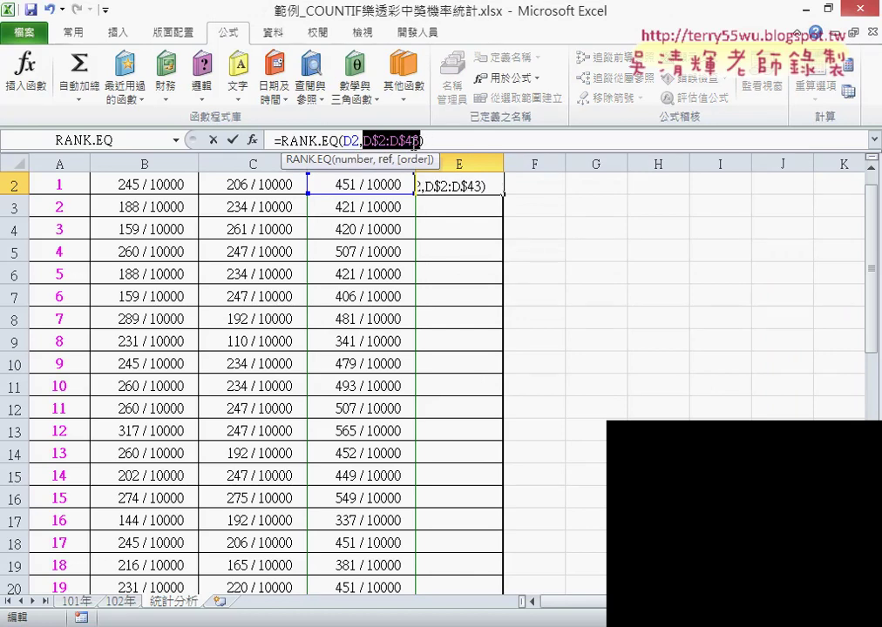
left_click(232, 140)
double_click(507, 195)
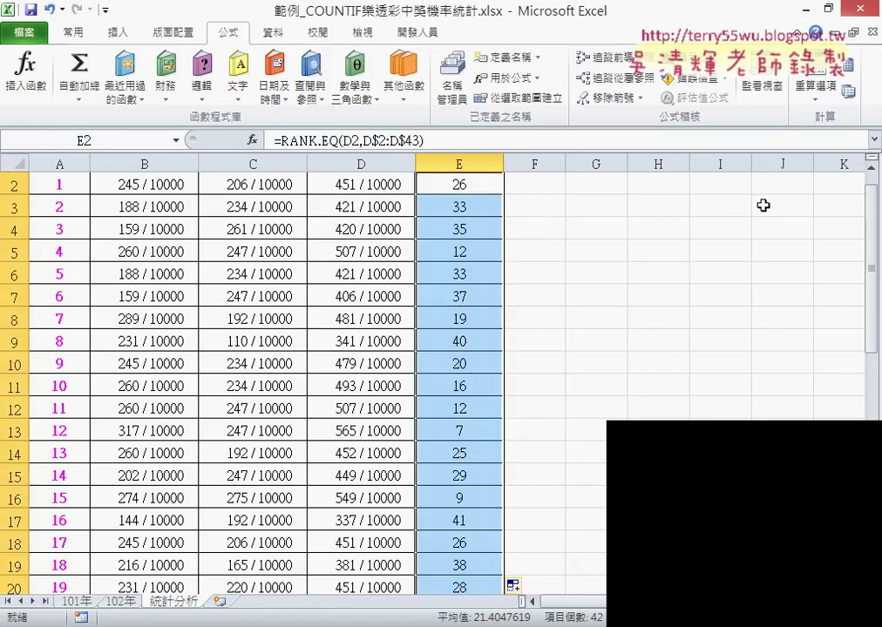
scroll(750, 214, "up", 2)
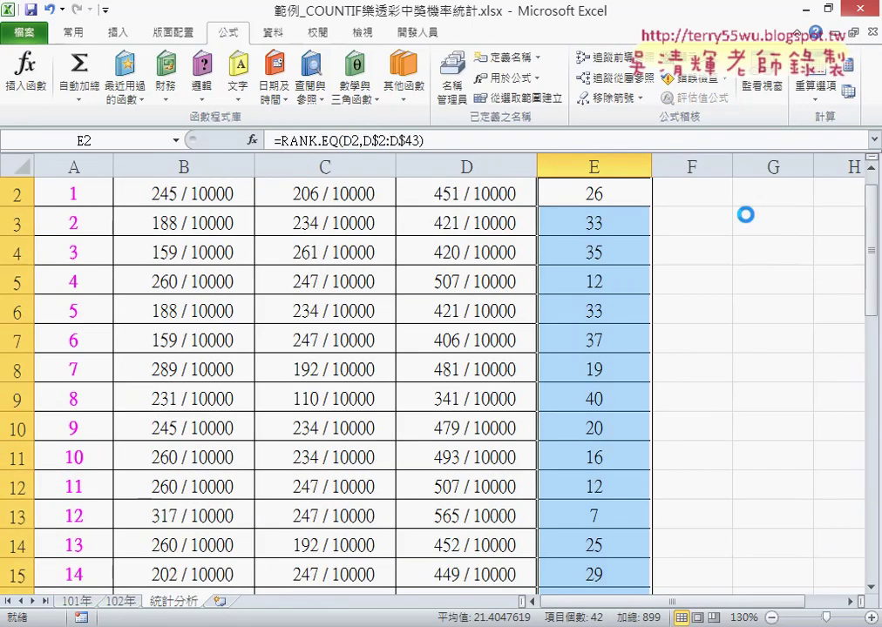
scroll(747, 212, "down", 1)
left_click(870, 166)
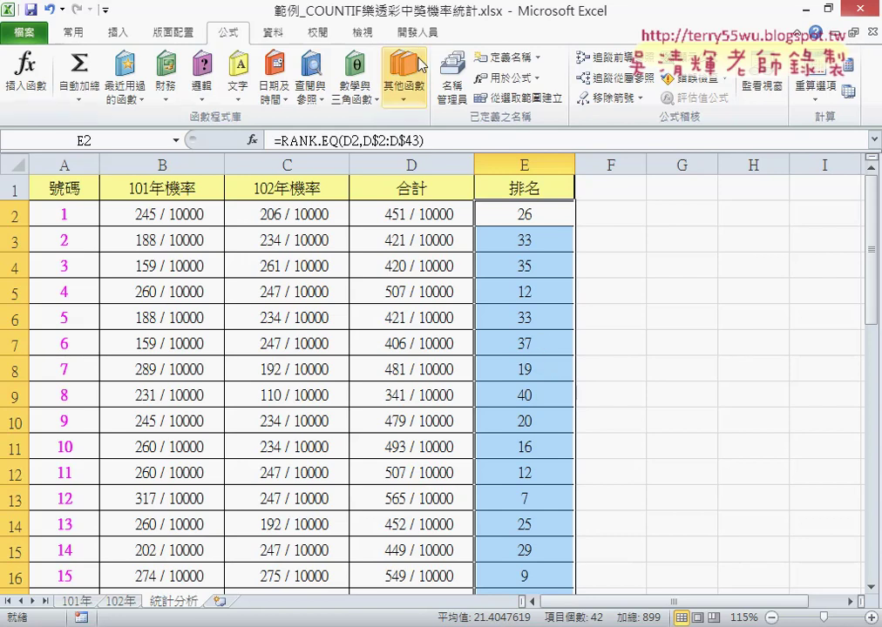
- Start a new conditional formatting rule for cell values less than or equal to 7
left_click(73, 32)
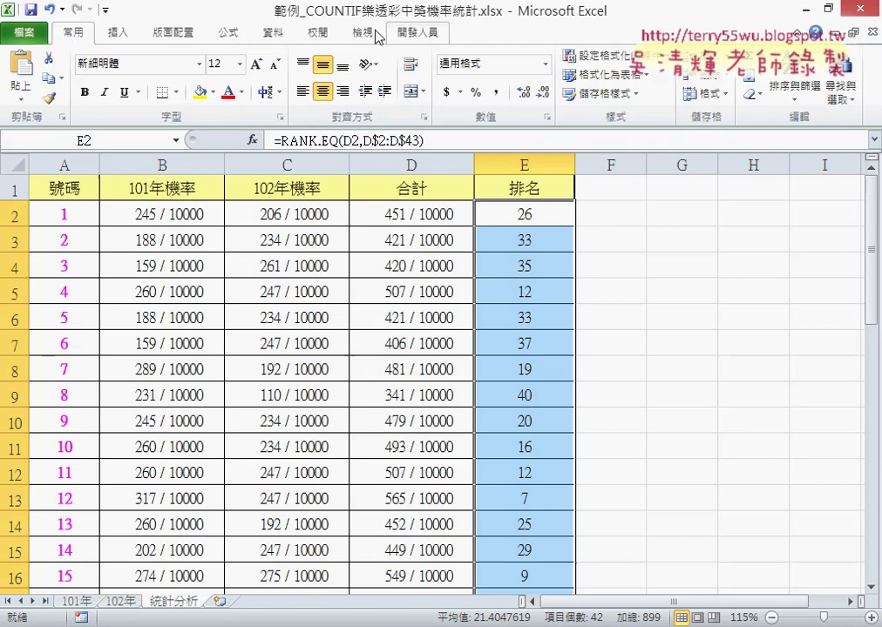
left_click(621, 61)
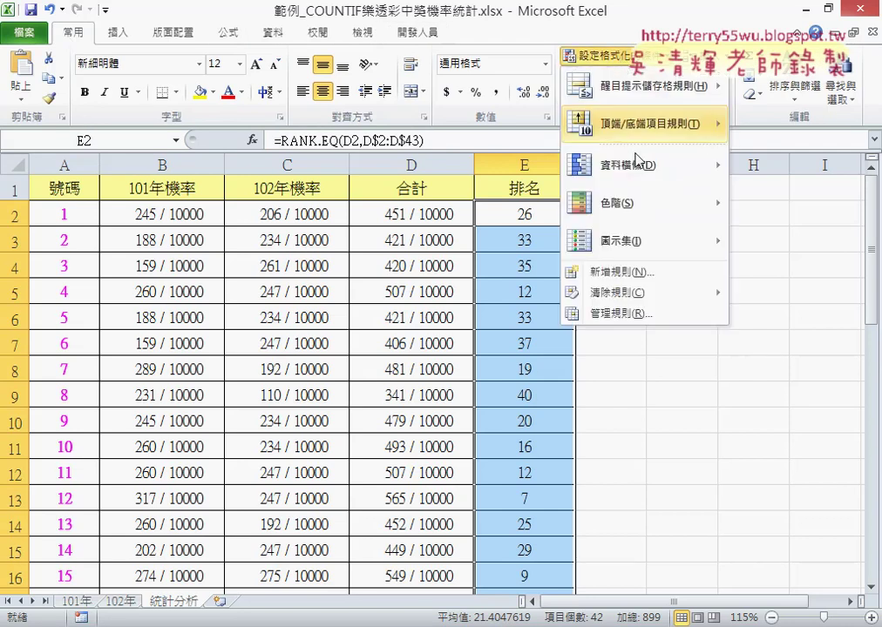
left_click(646, 271)
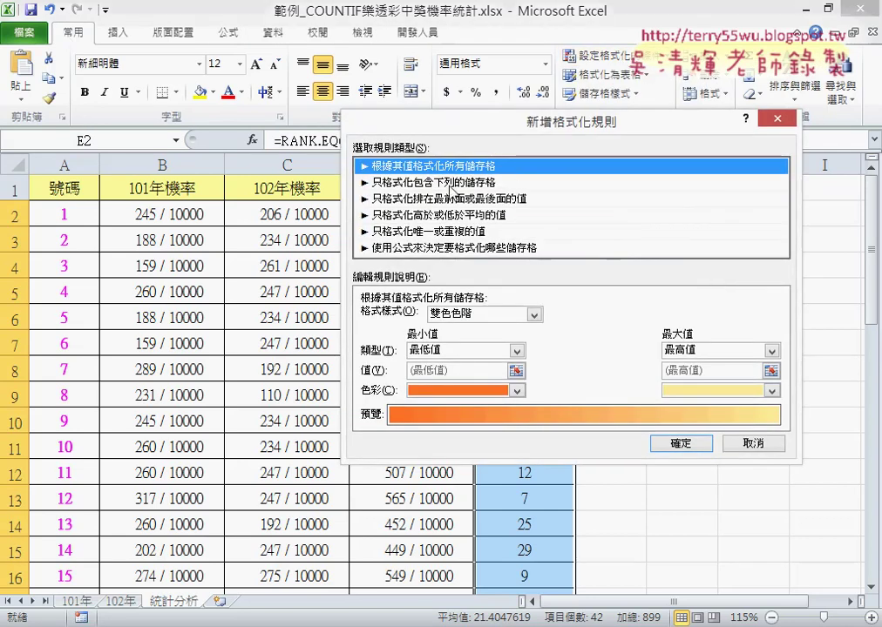
left_click(422, 183)
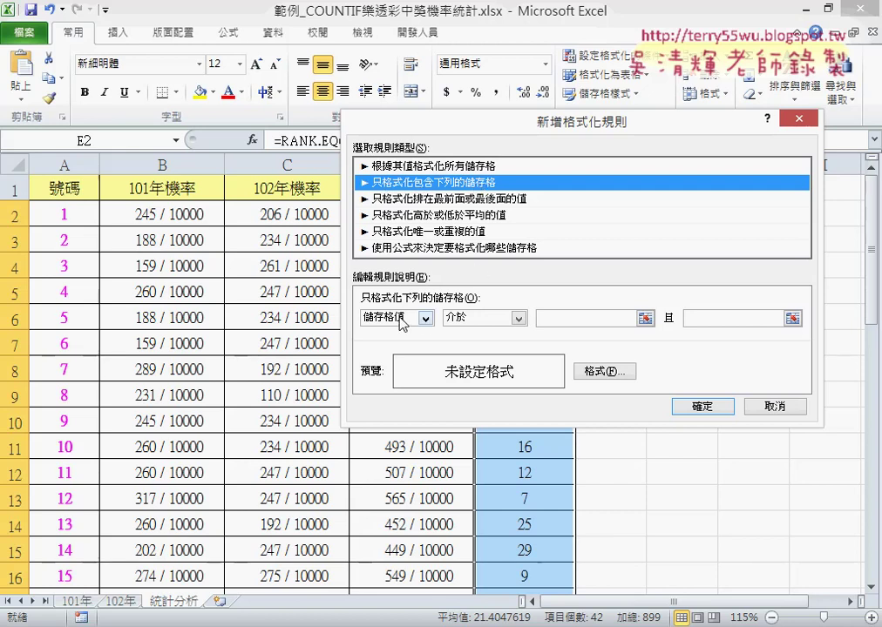
left_click(517, 319)
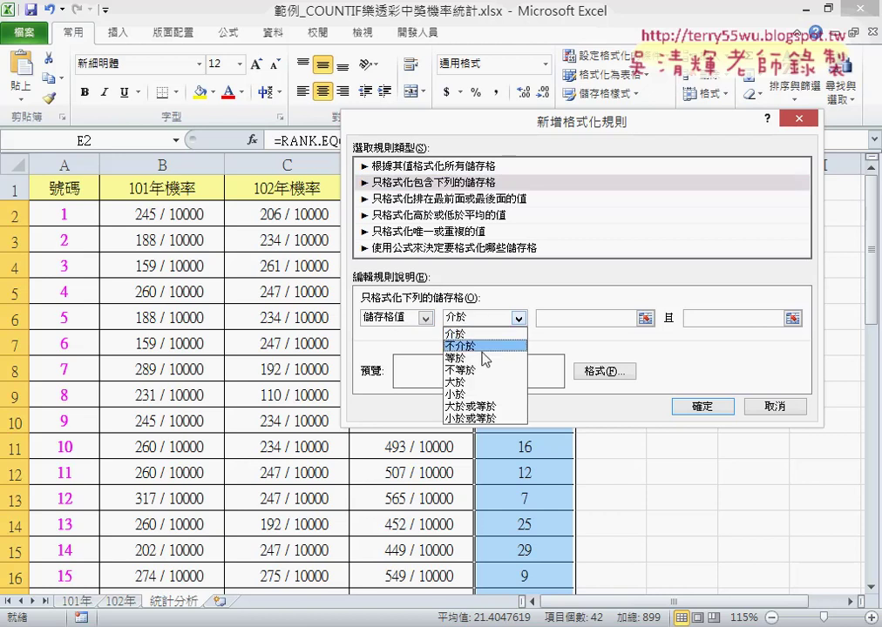
left_click(485, 417)
left_click(566, 317)
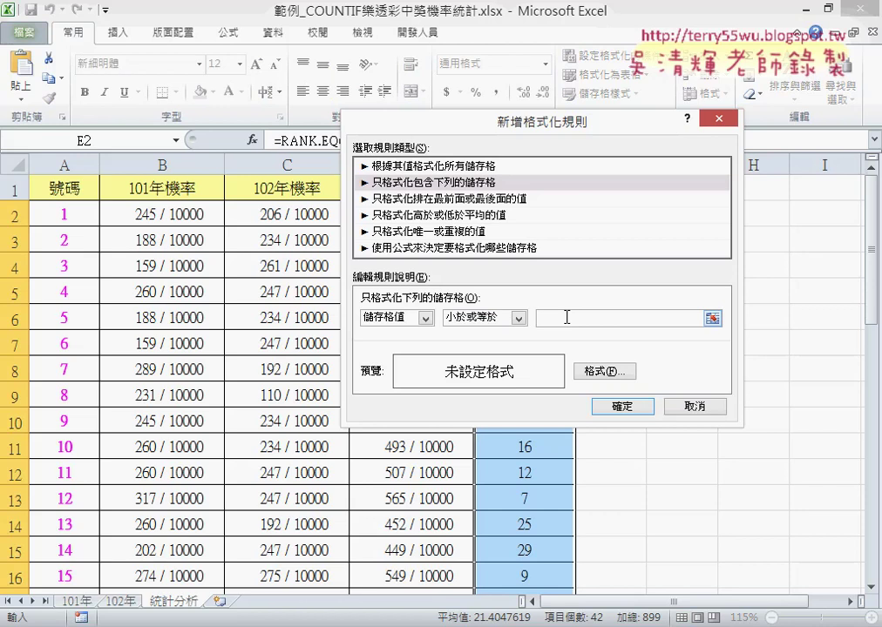
type("7")
- Give the matching ranks red text and a green fill, then confirm the rule
left_click(605, 371)
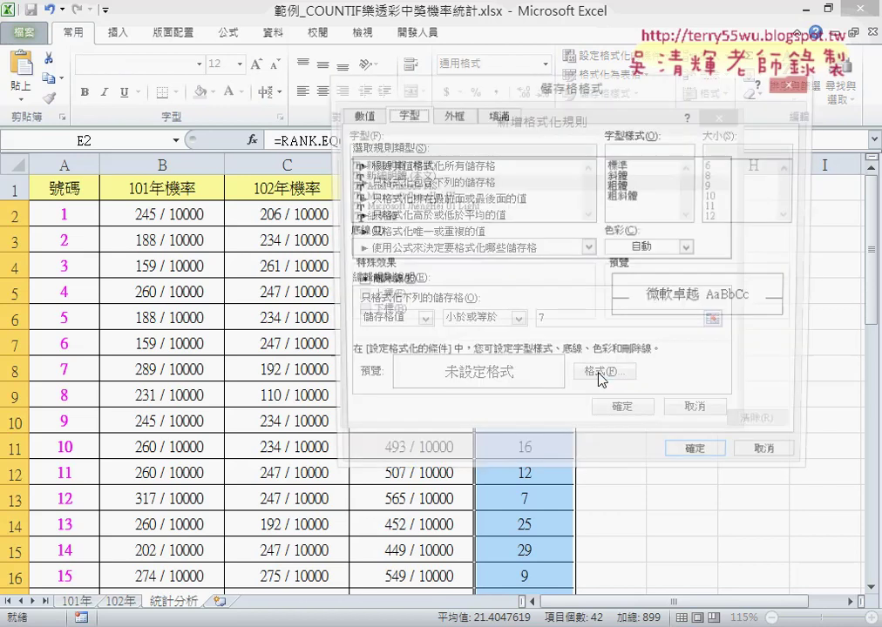
left_click(689, 248)
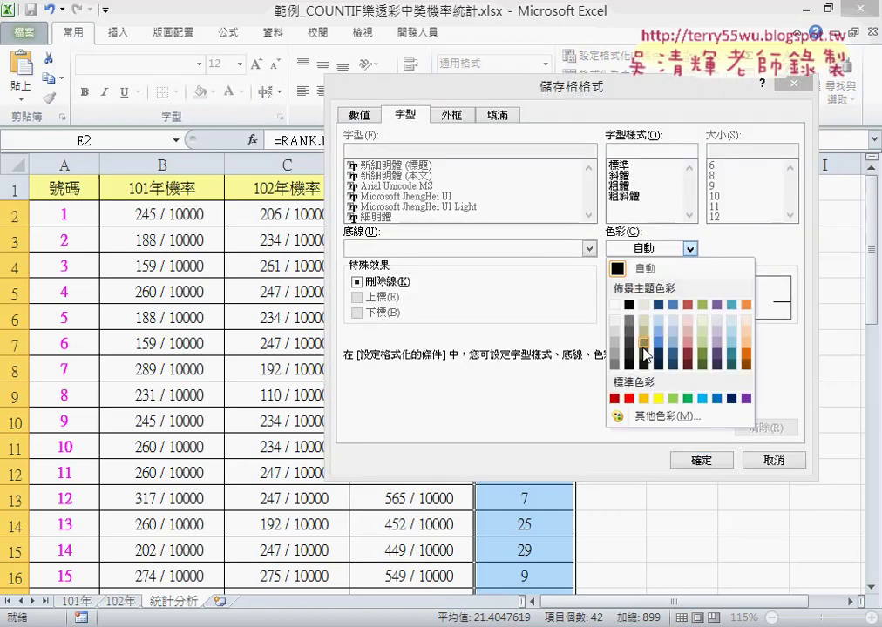
left_click(624, 398)
left_click(497, 114)
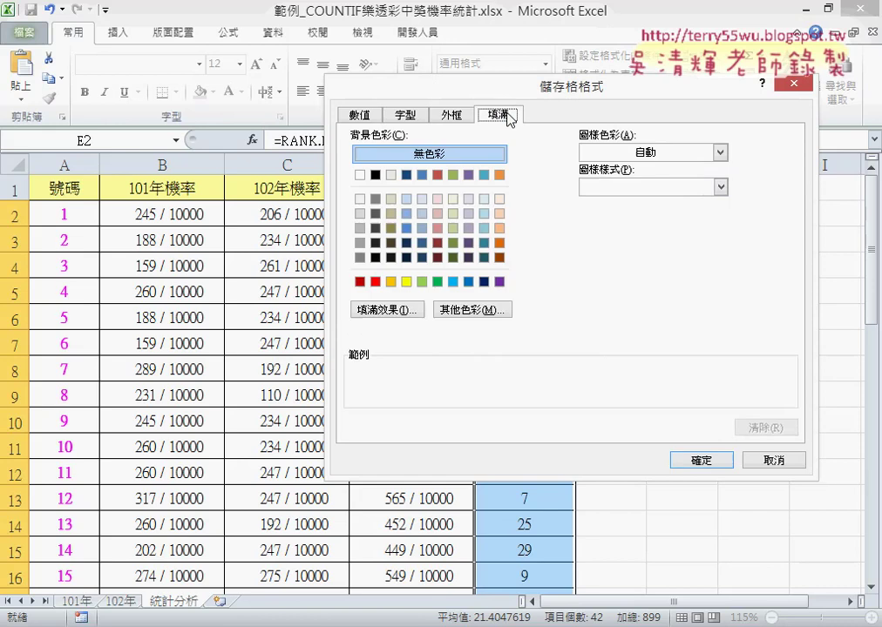
left_click(406, 282)
left_click(697, 459)
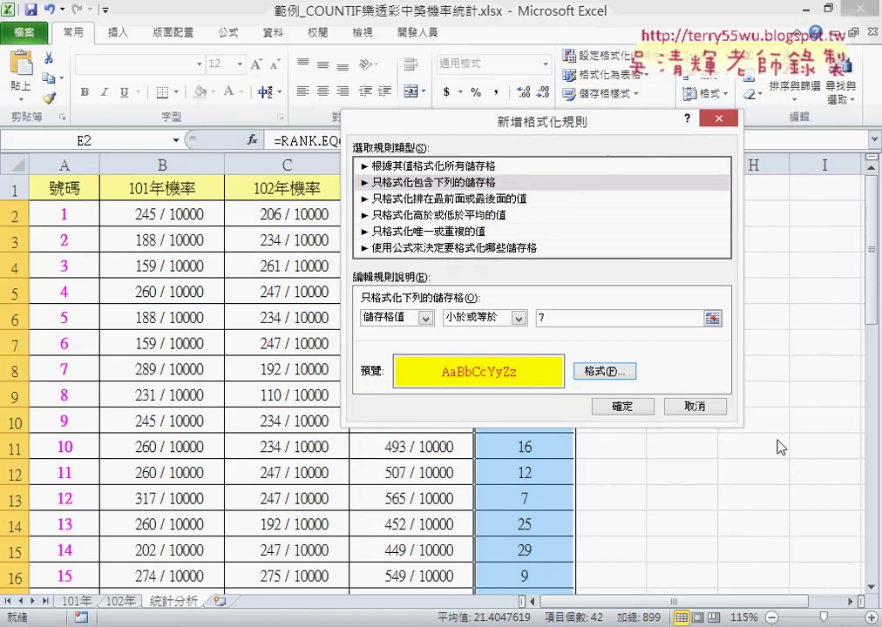
left_click(621, 404)
scroll(756, 390, "down", 1)
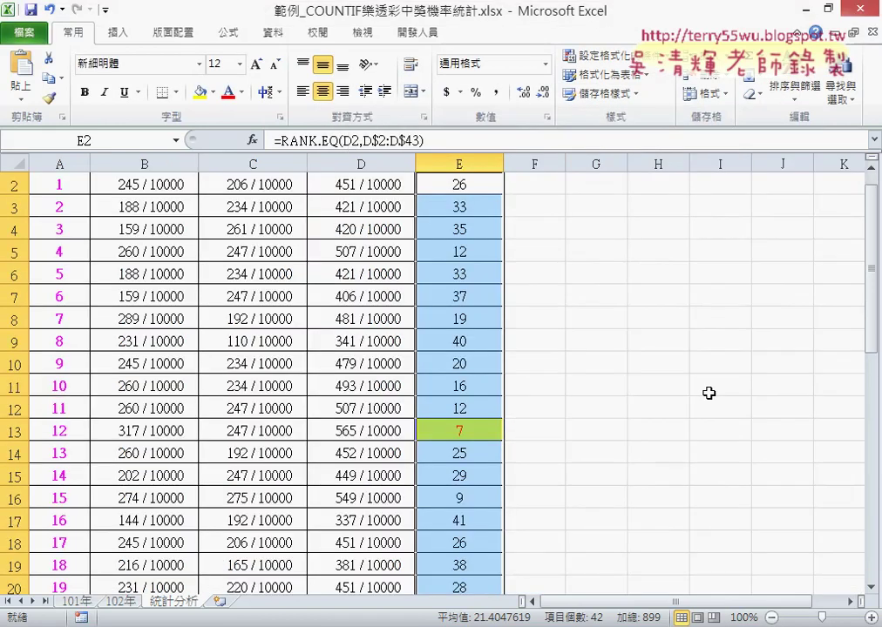
left_click_drag(872, 321, 879, 396)
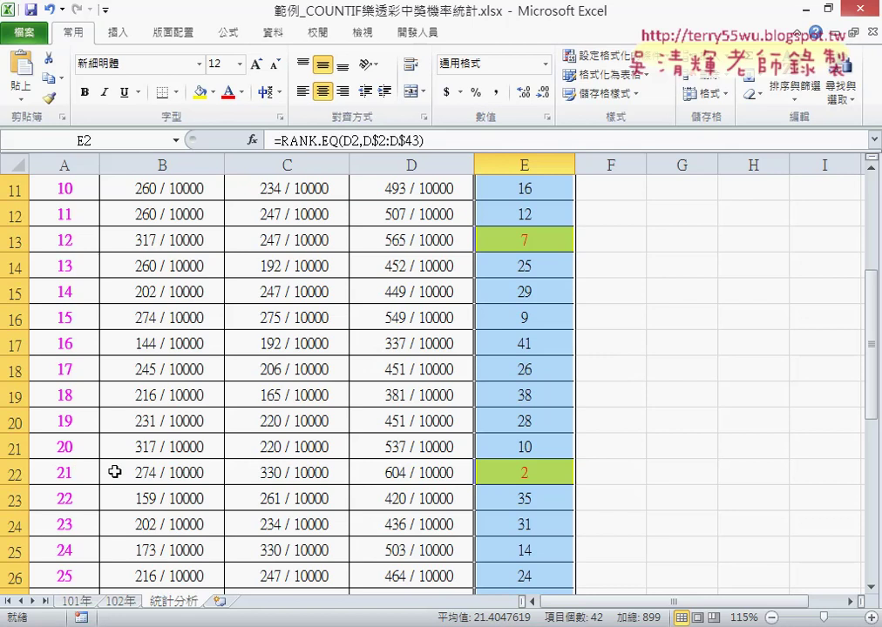
left_click_drag(868, 371, 879, 533)
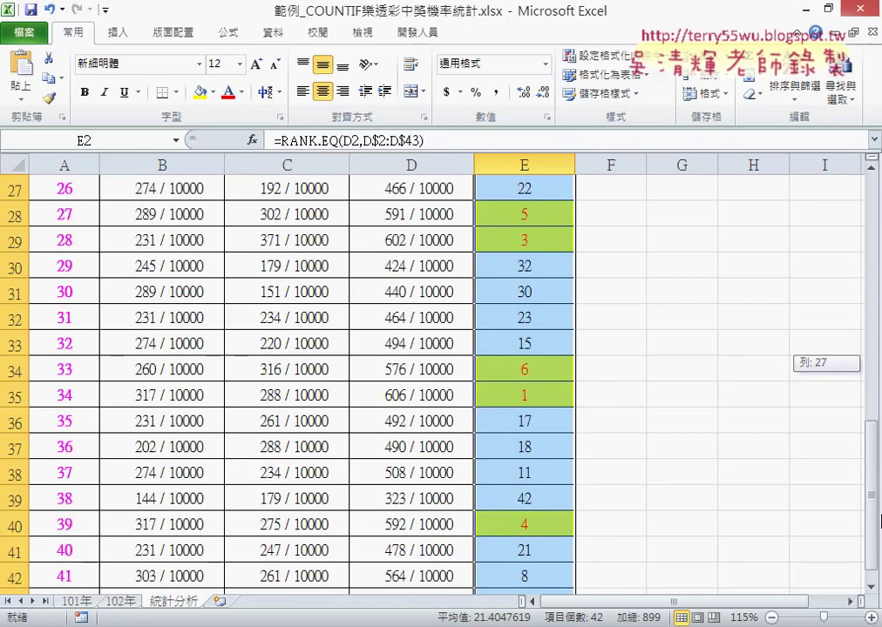